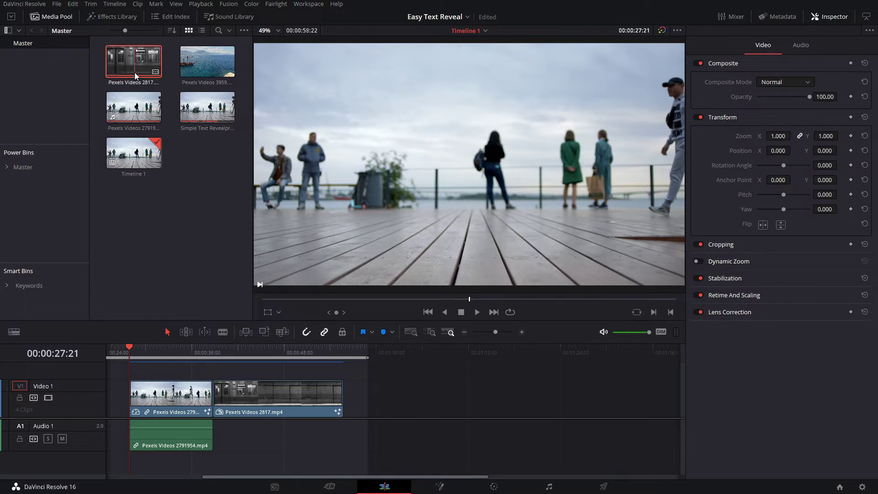
Place a second copy of the subway clip on V1 and scrub to the passing-train cut point.
{"action": "left_click_drag", "start_coordinate": [136, 73], "coordinate": [386, 396]}
{"action": "scroll", "coordinate": [356, 383], "scroll_direction": "right", "scroll_amount": 3}
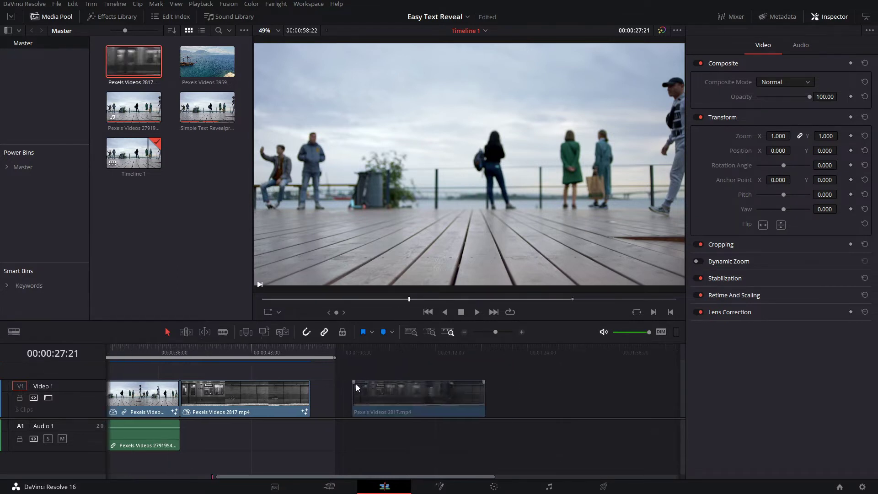
{"action": "left_click", "coordinate": [455, 342]}
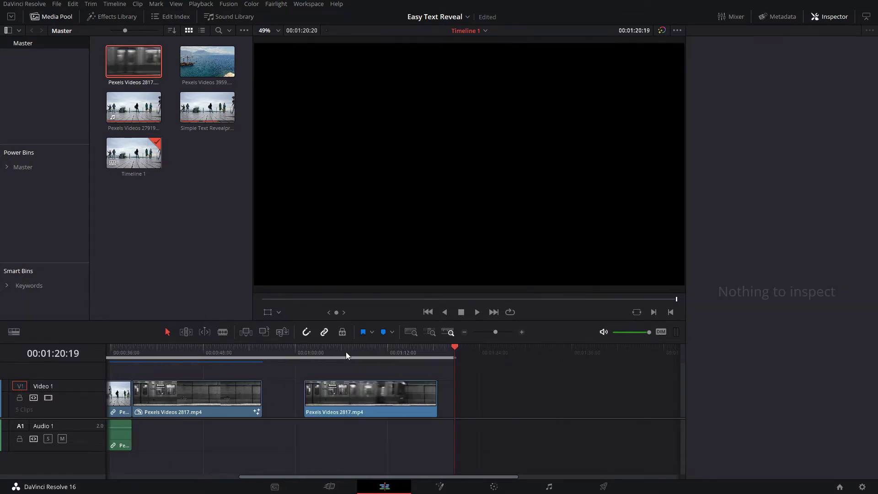
{"action": "left_click", "coordinate": [311, 356]}
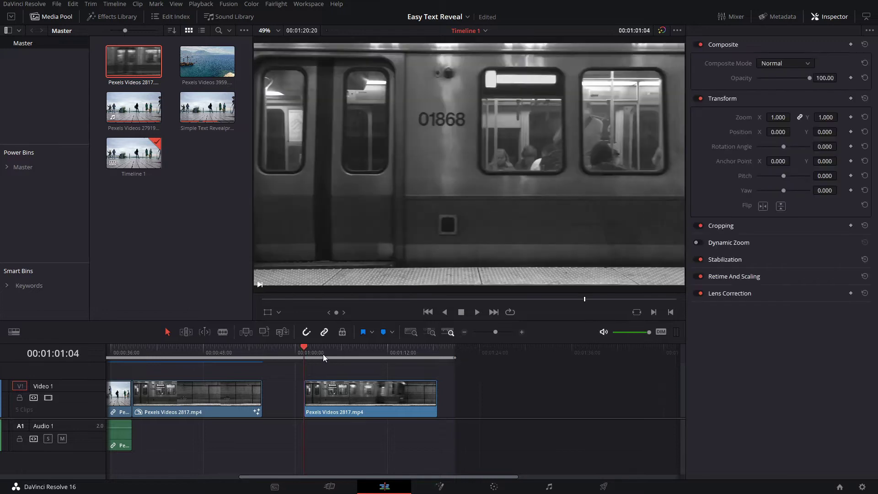
{"action": "left_click_drag", "start_coordinate": [340, 351], "coordinate": [384, 352]}
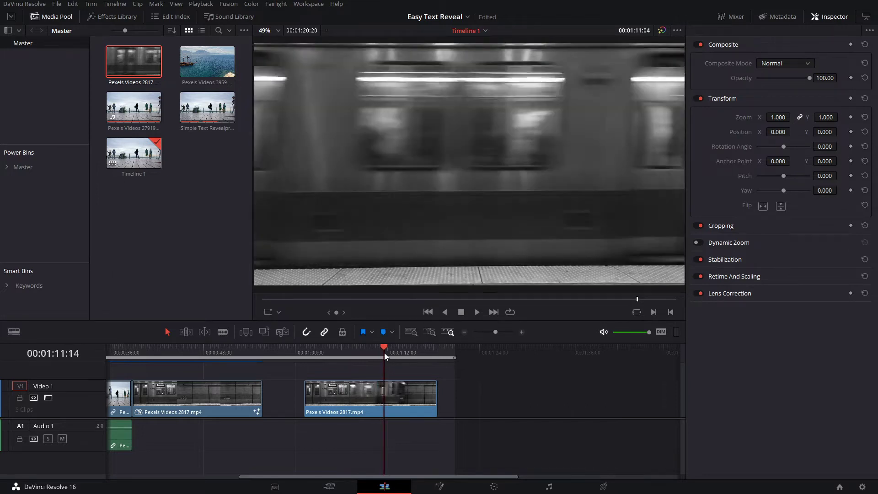
Split the clip there, delete the first part, and slide the train piece left.
{"action": "key", "text": "ctrl+b"}
{"action": "left_click", "coordinate": [370, 402]}
{"action": "key", "text": "BackSpace"}
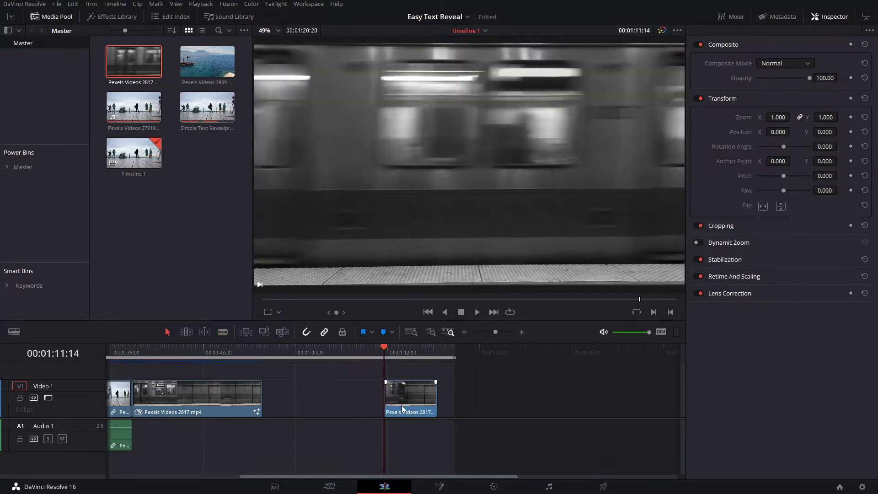
{"action": "left_click_drag", "start_coordinate": [401, 407], "coordinate": [355, 411]}
{"action": "left_click_drag", "start_coordinate": [369, 354], "coordinate": [365, 353]}
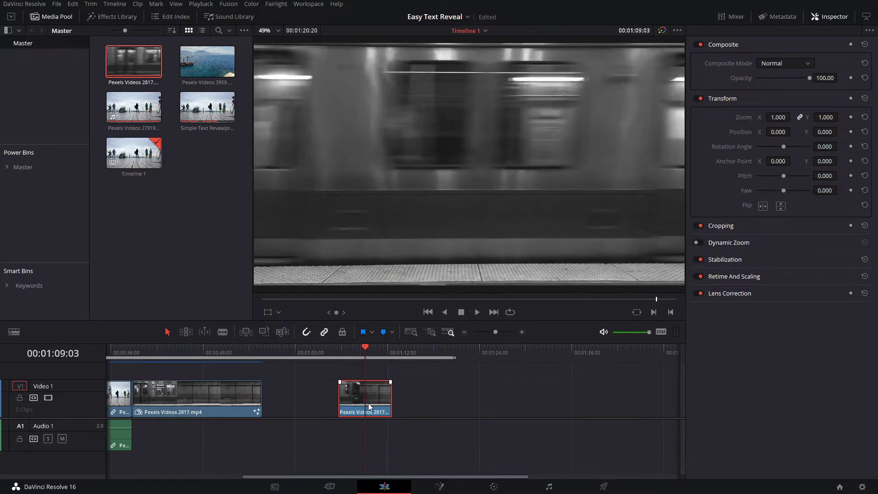
In Fusion, insert a Merge node between MediaIn1 and MediaOut1 and add a Text node above it.
{"action": "left_click", "coordinate": [443, 486]}
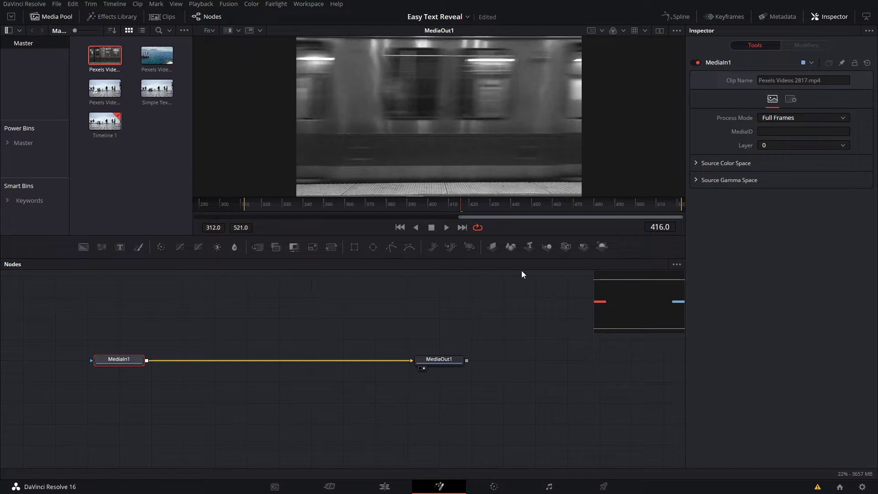
{"action": "left_click", "coordinate": [261, 248]}
{"action": "left_click_drag", "start_coordinate": [197, 359], "coordinate": [251, 355]}
{"action": "left_click", "coordinate": [270, 329]}
{"action": "left_click", "coordinate": [120, 247]}
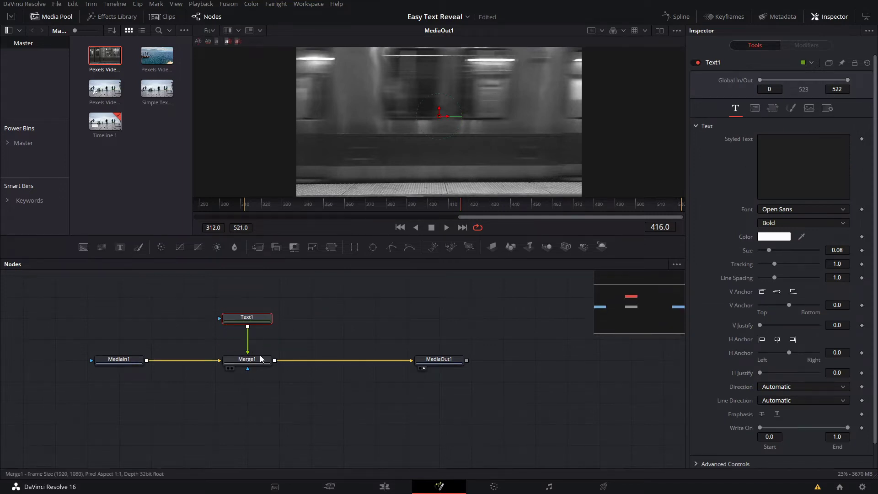
{"action": "left_click_drag", "start_coordinate": [257, 319], "coordinate": [257, 298]}
Enter 'SUALVI' as the title text and raise its size to 0.28.
{"action": "left_click", "coordinate": [804, 157]}
{"action": "type", "text": "SUALVI"}
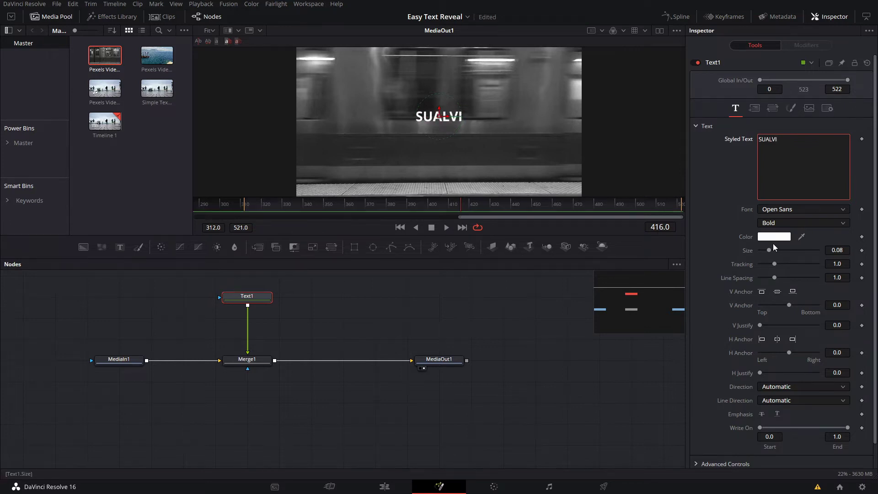
{"action": "left_click_drag", "start_coordinate": [774, 246], "coordinate": [789, 253]}
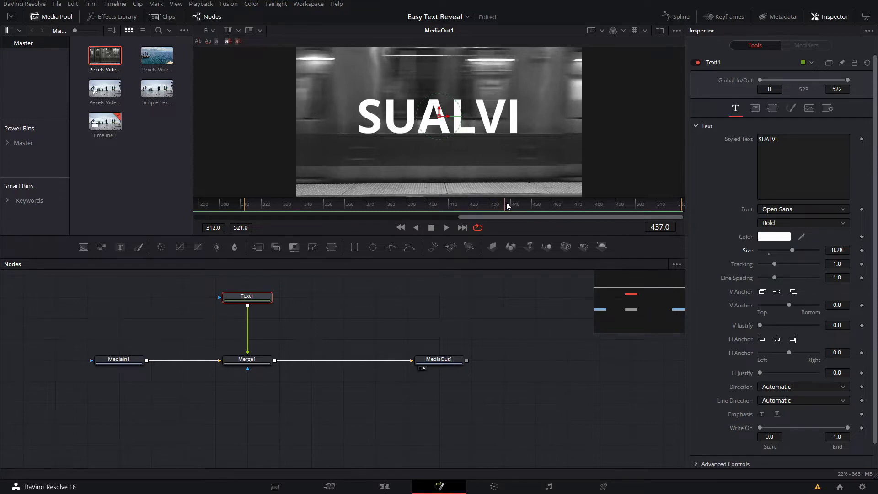
{"action": "mouse_move", "coordinate": [507, 203]}
{"action": "left_mouse_down"}
{"action": "mouse_move", "coordinate": [535, 209]}
{"action": "mouse_move", "coordinate": [516, 215]}
{"action": "mouse_move", "coordinate": [540, 217]}
{"action": "mouse_move", "coordinate": [515, 217]}
{"action": "left_mouse_up"}
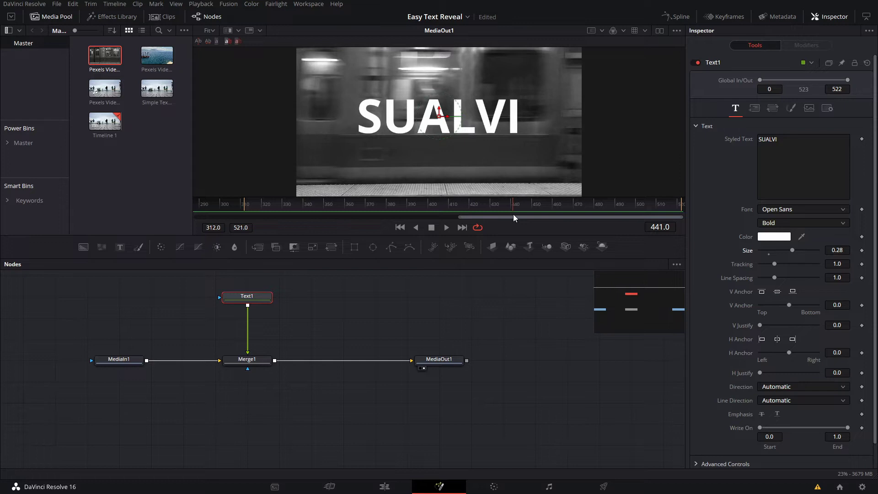
Add a wide Rectangle mask to Text1, keyframe its Center, and slide it left a few frames later.
{"action": "left_click", "coordinate": [354, 247]}
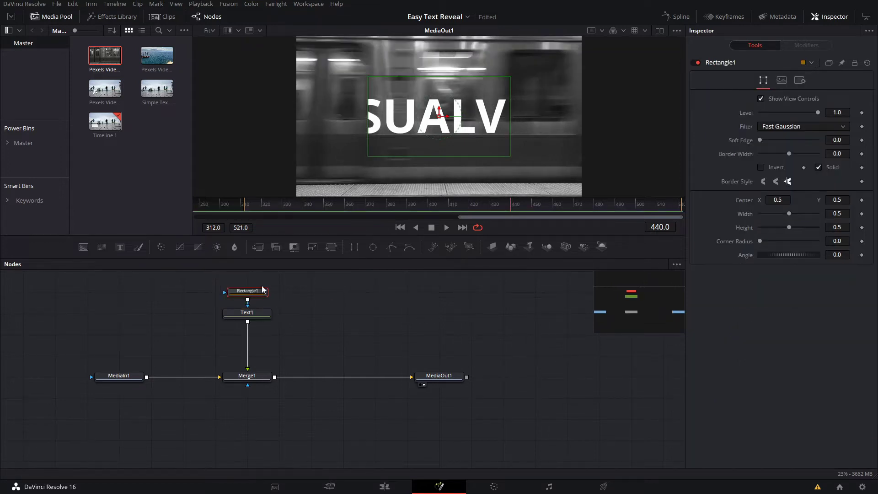
{"action": "left_click_drag", "start_coordinate": [513, 122], "coordinate": [579, 130]}
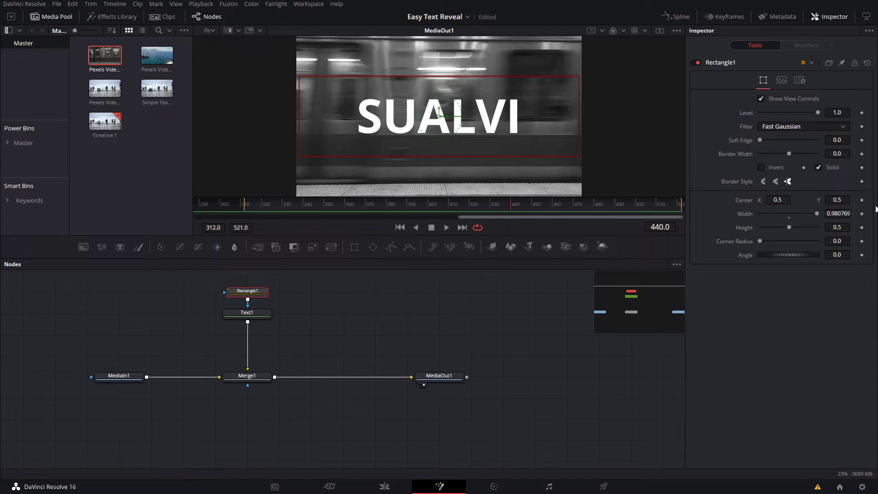
{"action": "left_click", "coordinate": [862, 200]}
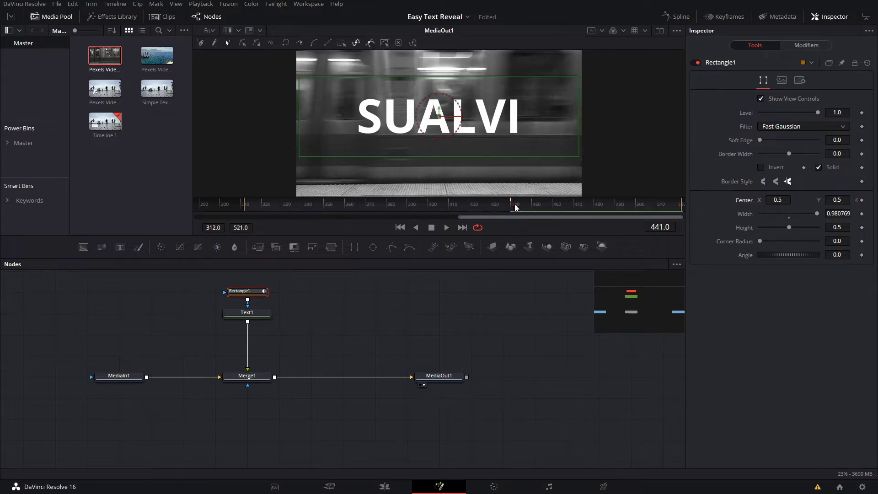
{"action": "left_click_drag", "start_coordinate": [515, 207], "coordinate": [517, 206]}
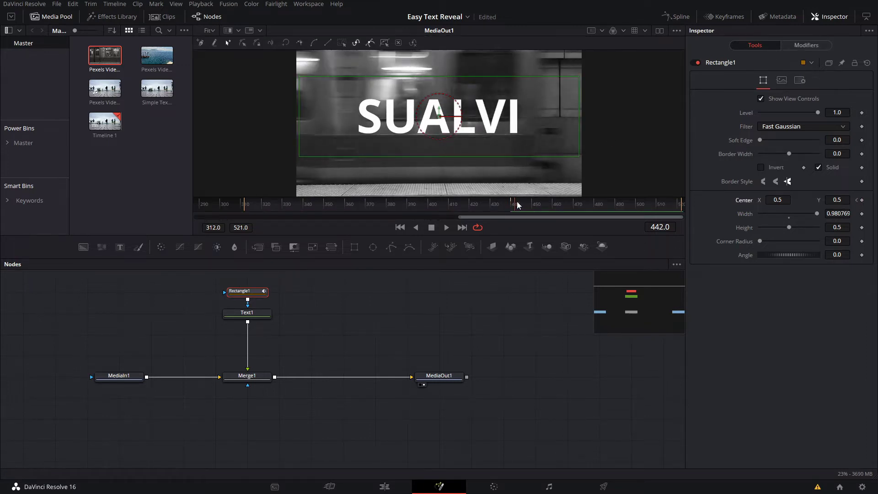
{"action": "left_click_drag", "start_coordinate": [447, 120], "coordinate": [264, 123]}
Step forward and slide the mask further left to hide the U, then play back the wipe.
{"action": "key", "text": "Right"}
{"action": "key", "text": "Right"}
{"action": "key", "text": "Right"}
{"action": "key", "text": "Right"}
{"action": "key", "text": "Right"}
{"action": "key", "text": "Right"}
{"action": "key", "text": "Right"}
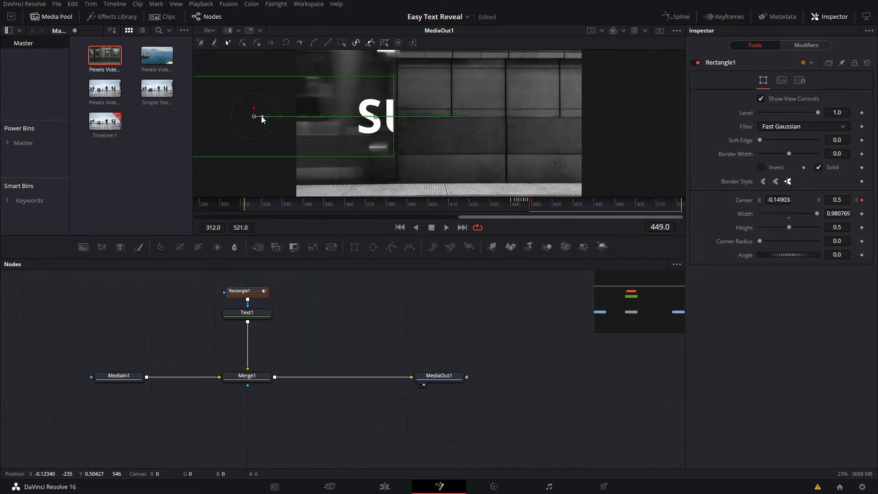
{"action": "key", "text": "Right"}
{"action": "key", "text": "Left"}
{"action": "left_click_drag", "start_coordinate": [262, 116], "coordinate": [222, 117]}
{"action": "key", "text": "Right"}
{"action": "key", "text": "Right"}
{"action": "key", "text": "Right"}
{"action": "key", "text": "Right"}
{"action": "key", "text": "Right"}
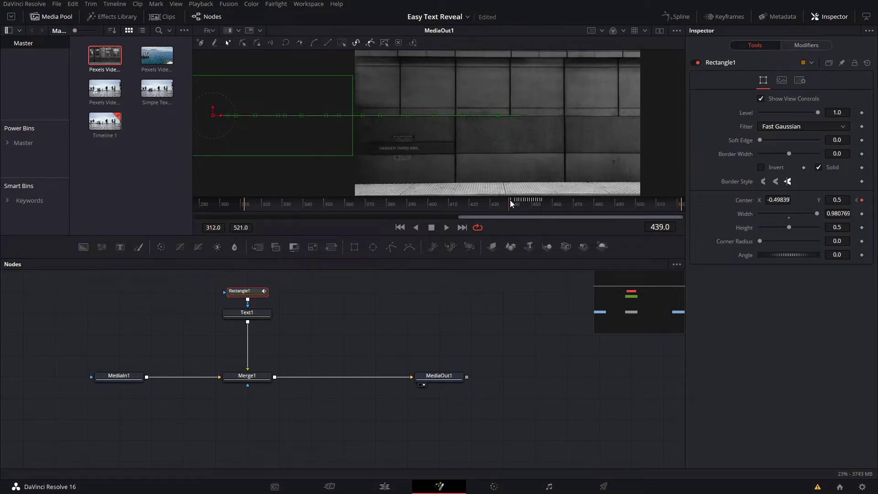
{"action": "key", "text": "space"}
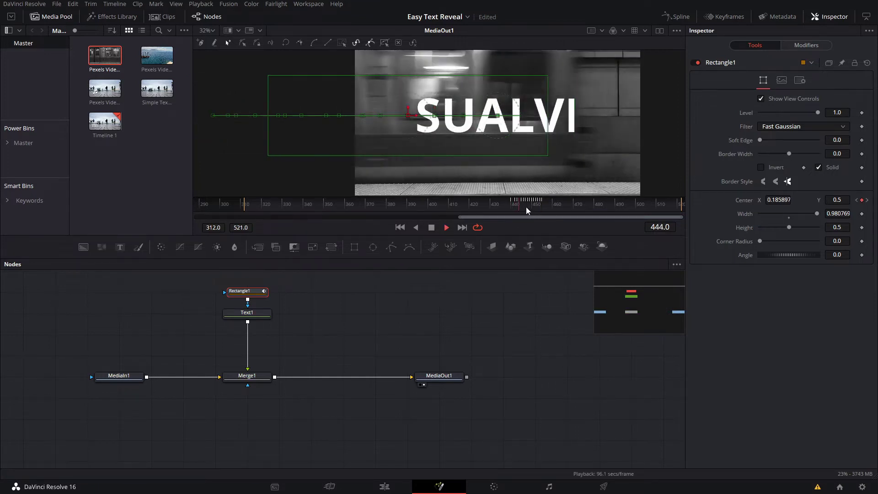
{"action": "key", "text": "space"}
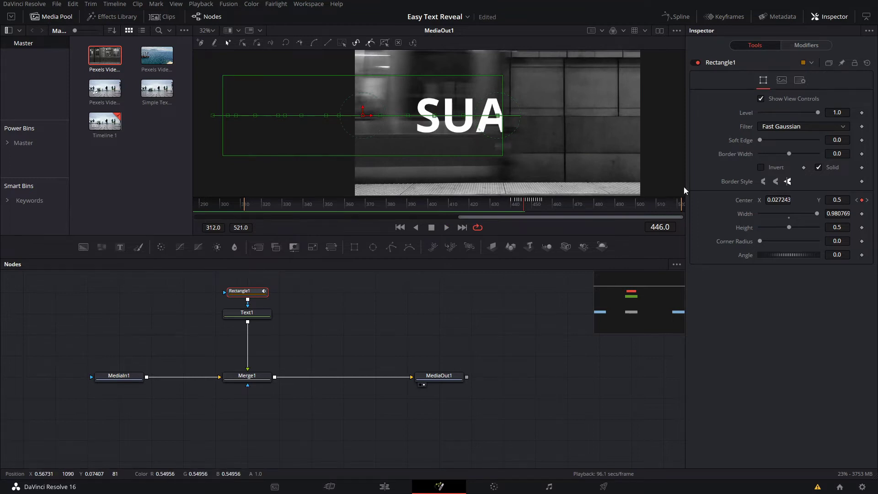
Invert the Rectangle1 mask so the title is revealed, and play back the reveal.
{"action": "left_click", "coordinate": [762, 168]}
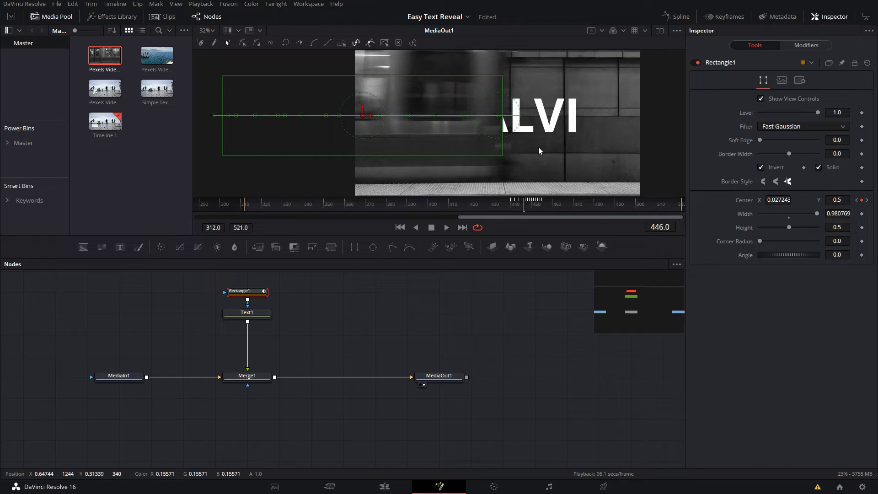
{"action": "left_click", "coordinate": [513, 202]}
{"action": "key", "text": "space"}
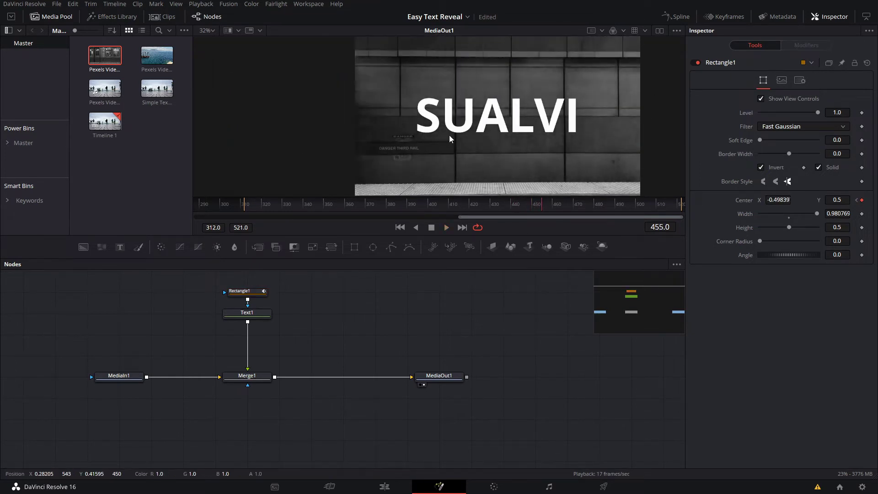
{"action": "mouse_move", "coordinate": [538, 206]}
{"action": "left_mouse_down"}
{"action": "mouse_move", "coordinate": [496, 204]}
{"action": "mouse_move", "coordinate": [534, 208]}
{"action": "mouse_move", "coordinate": [525, 209]}
{"action": "left_mouse_up"}
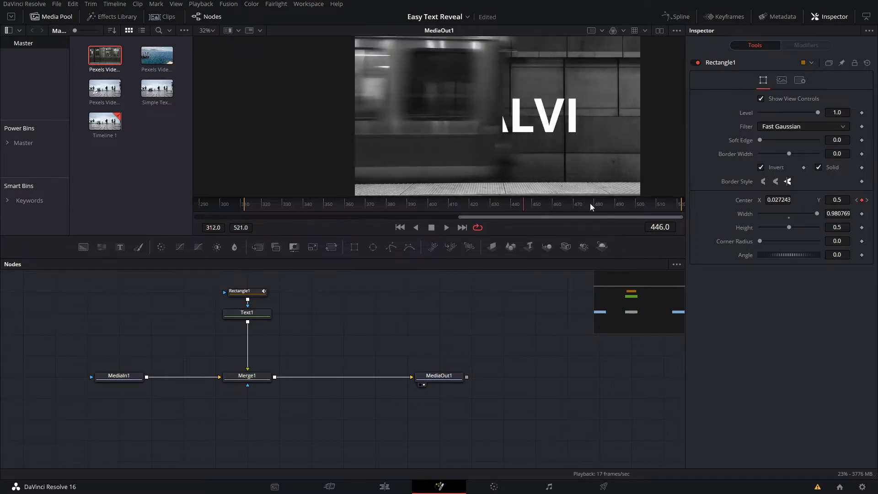
Enable Motion Blur on Rectangle1 with Quality 4 and Shutter Angle 80.
{"action": "left_click", "coordinate": [245, 291]}
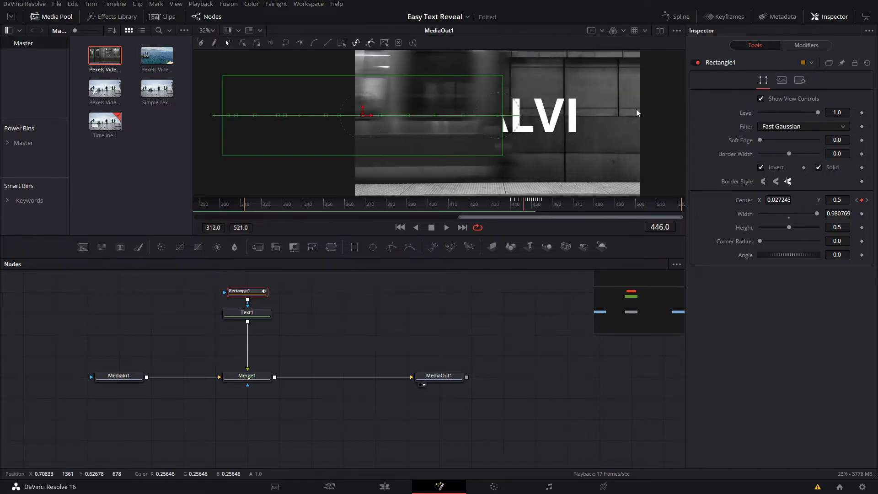
{"action": "left_click", "coordinate": [799, 83]}
{"action": "left_click", "coordinate": [778, 114]}
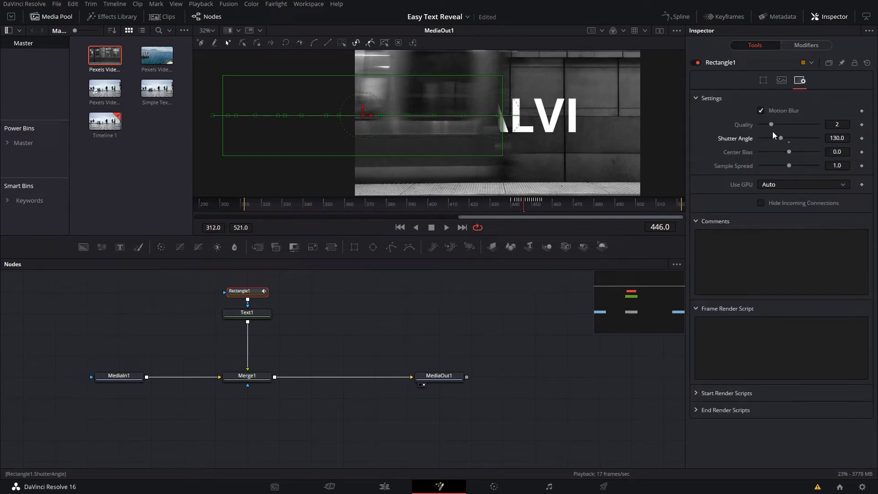
{"action": "mouse_move", "coordinate": [771, 124]}
{"action": "left_mouse_down"}
{"action": "mouse_move", "coordinate": [783, 124]}
{"action": "mouse_move", "coordinate": [773, 137]}
{"action": "left_mouse_up"}
Select all Displacement curve keyframes in the spline editor, then scrub to frame 449 to check the title.
{"action": "left_click", "coordinate": [667, 19]}
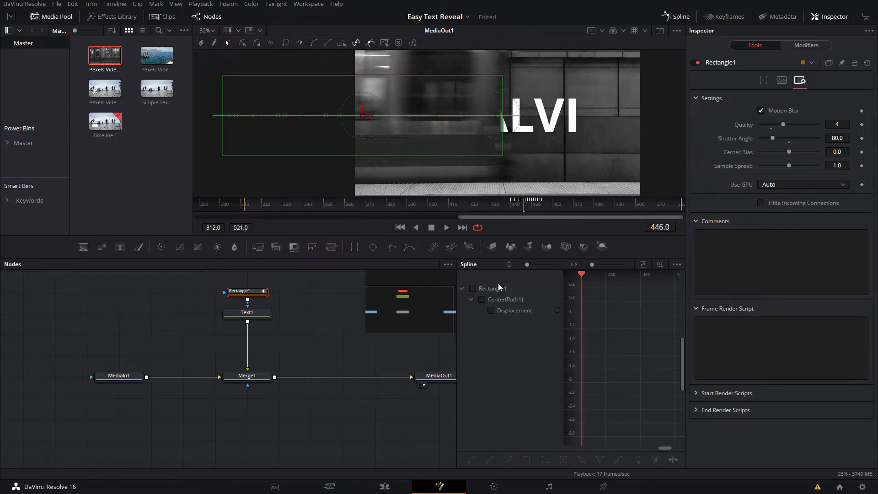
{"action": "left_click", "coordinate": [498, 288]}
{"action": "left_click_drag", "start_coordinate": [622, 316], "coordinate": [569, 426]}
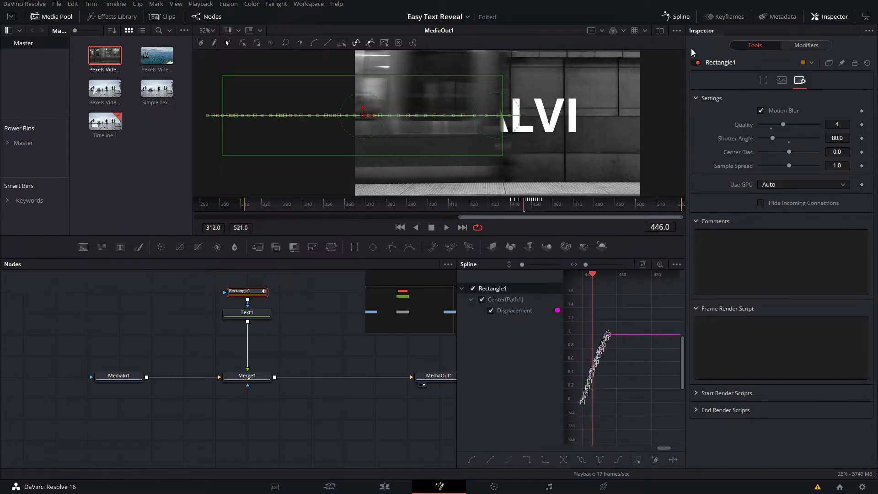
{"action": "left_click", "coordinate": [676, 18]}
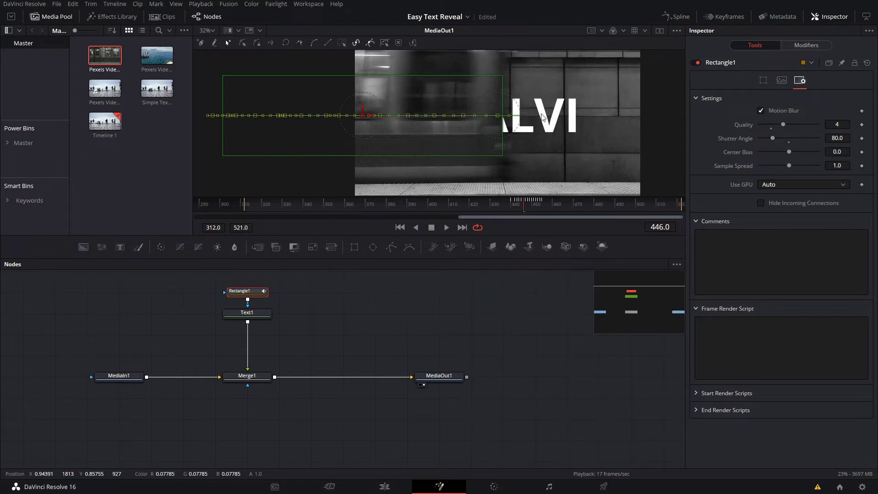
{"action": "left_click", "coordinate": [514, 205]}
{"action": "left_click", "coordinate": [537, 327]}
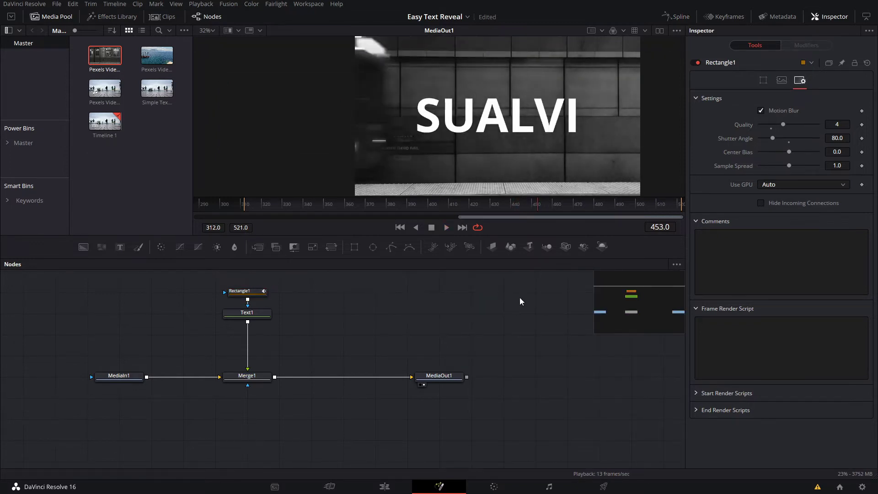
{"action": "left_click_drag", "start_coordinate": [490, 206], "coordinate": [531, 213]}
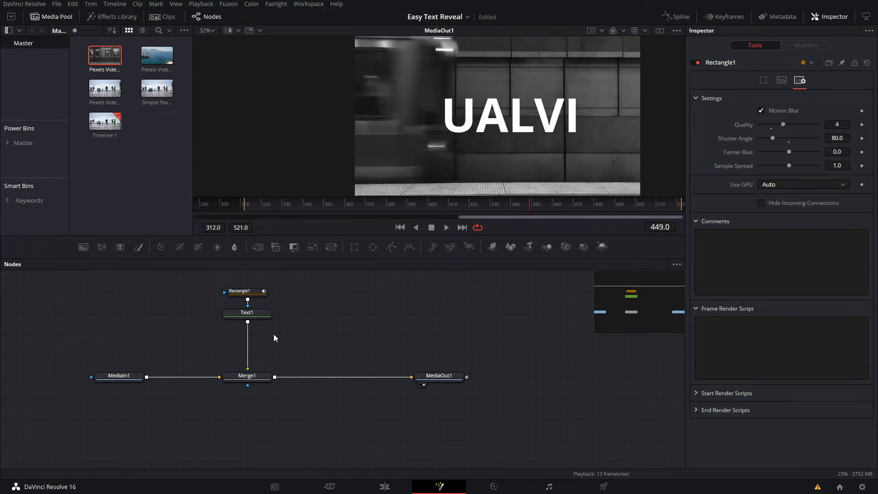
Add a Drop Shadow after Text1 with Drop Distance 0.0299, then play back the comp.
{"action": "left_click", "coordinate": [251, 315]}
{"action": "key", "text": "shift+space"}
{"action": "type", "text": "drop"}
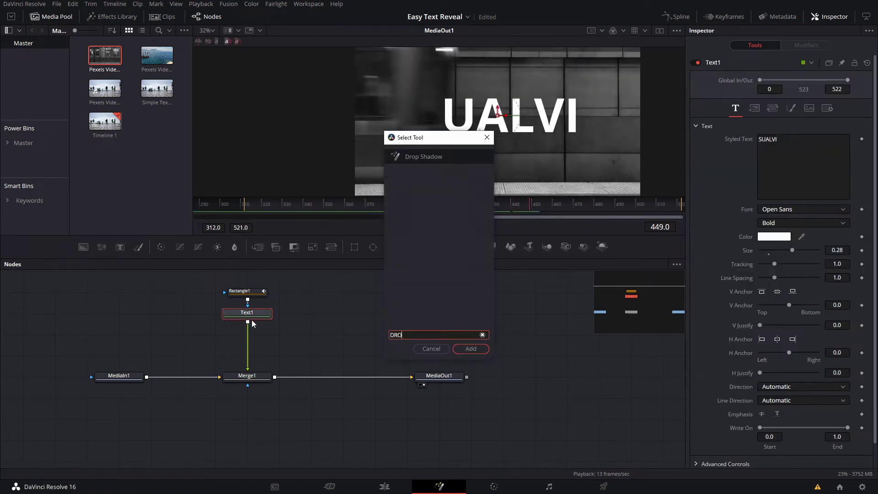
{"action": "key", "text": "Return"}
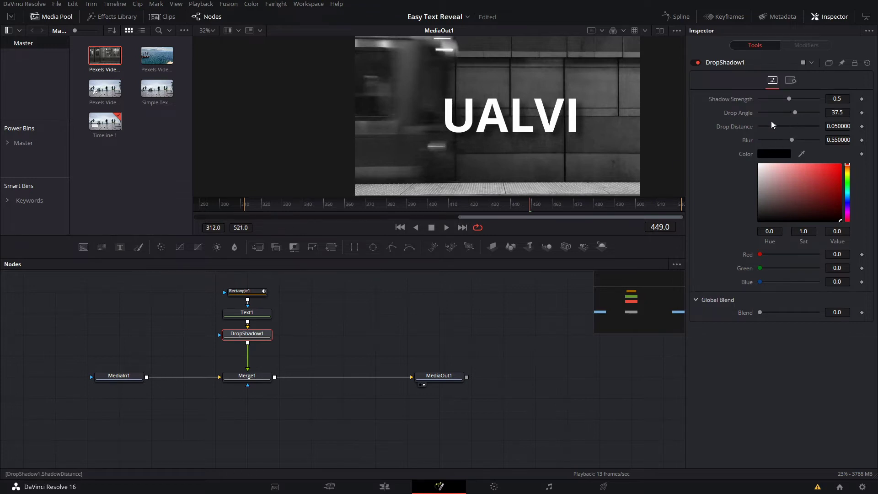
{"action": "left_click_drag", "start_coordinate": [771, 125], "coordinate": [769, 125]}
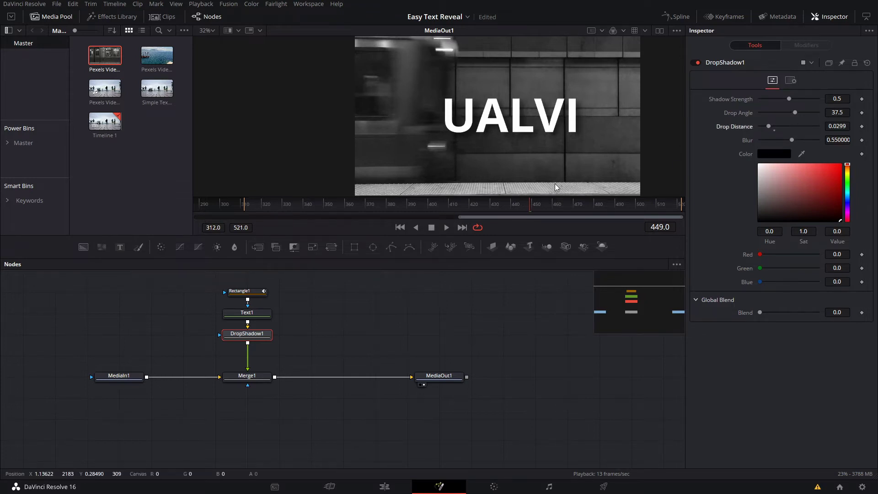
{"action": "key", "text": "space"}
{"action": "key", "text": "space"}
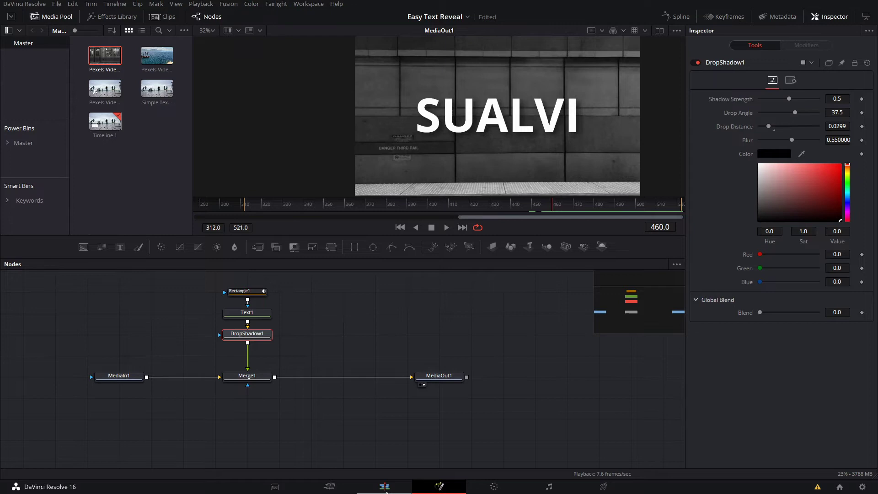
Place Pexels Videos 2791954.mp4 on V1 and scrub through it to 00:01:24:08.
{"action": "left_click", "coordinate": [385, 487]}
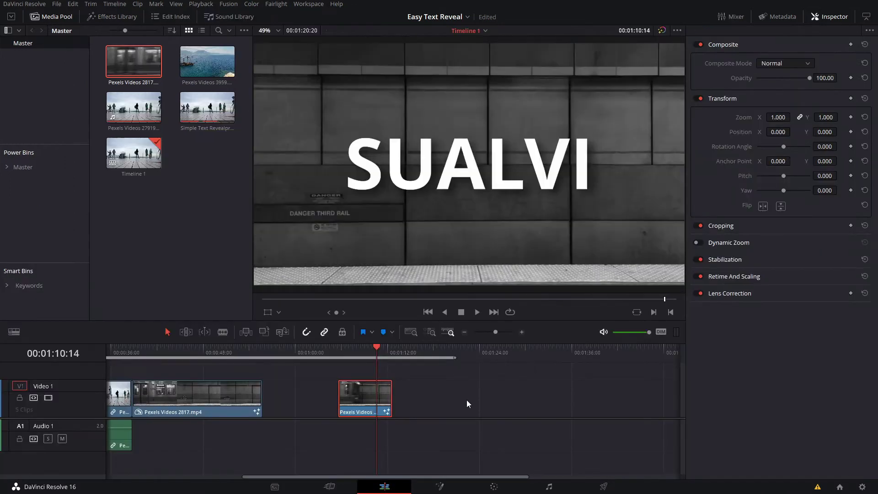
{"action": "left_click", "coordinate": [129, 116]}
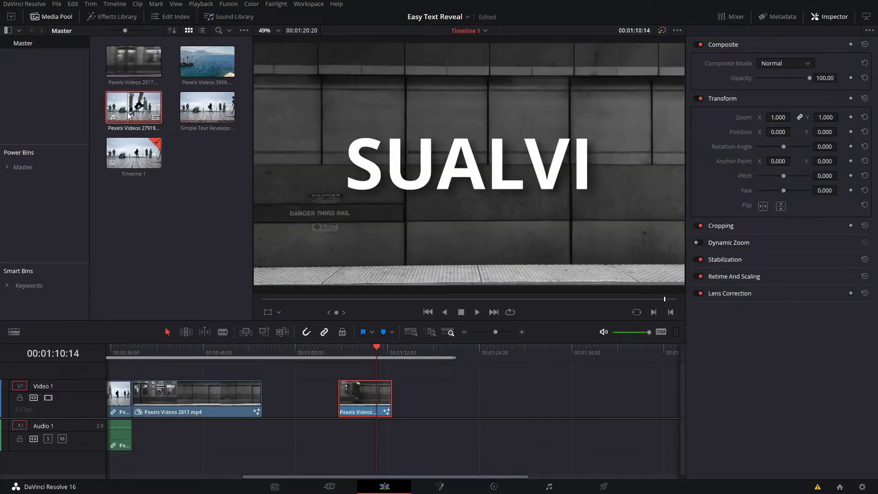
{"action": "left_click_drag", "start_coordinate": [125, 118], "coordinate": [422, 408]}
{"action": "scroll", "coordinate": [407, 369], "scroll_direction": "right", "scroll_amount": 3}
{"action": "left_click", "coordinate": [354, 355]}
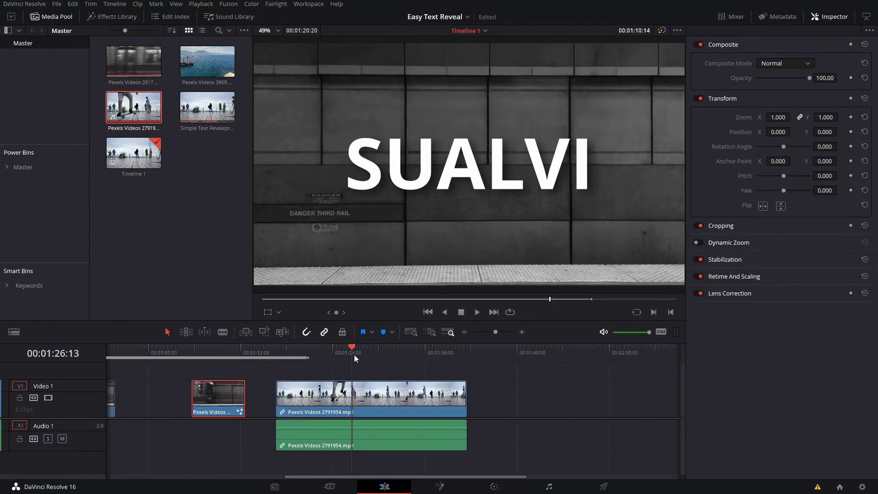
{"action": "left_click_drag", "start_coordinate": [355, 356], "coordinate": [382, 362]}
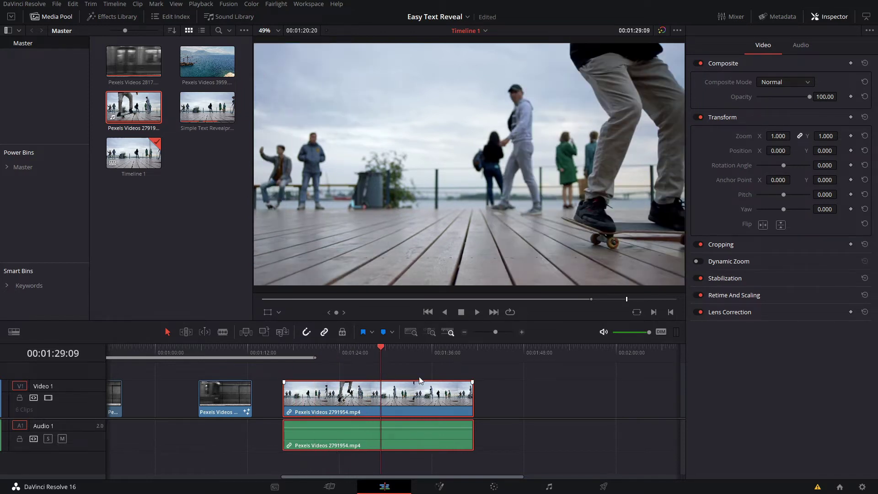
Retime the skateboard clip to 235% speed and close the retime controls.
{"action": "key", "text": "ctrl+r"}
{"action": "left_click_drag", "start_coordinate": [472, 378], "coordinate": [364, 379]}
{"action": "left_click", "coordinate": [343, 366]}
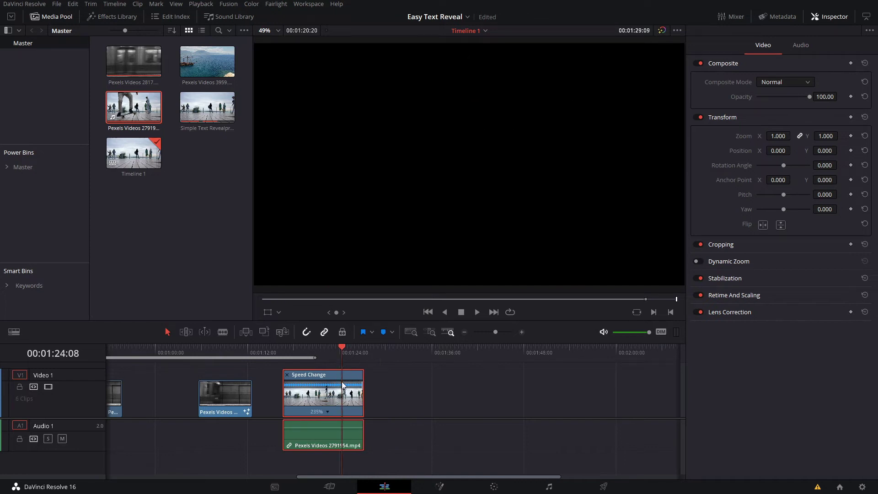
{"action": "key", "text": "ctrl+r"}
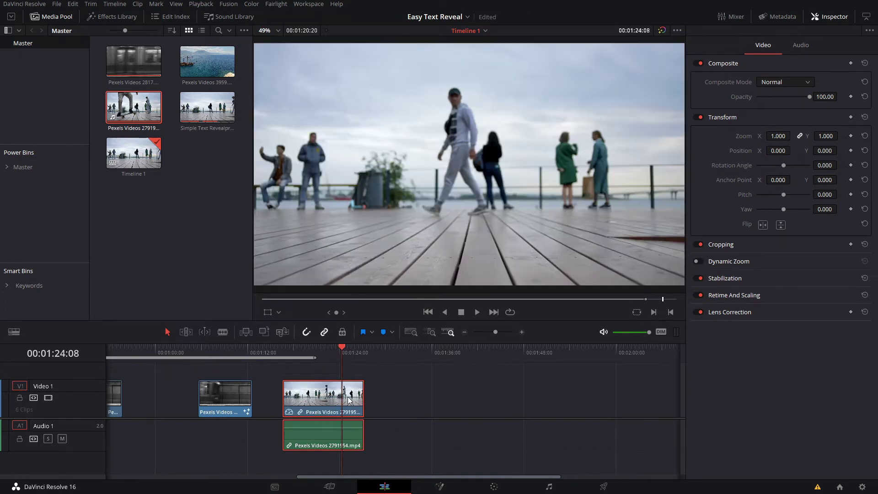
Review the skateboard clip in the source viewer, then open it in Fusion.
{"action": "double_click", "coordinate": [299, 403]}
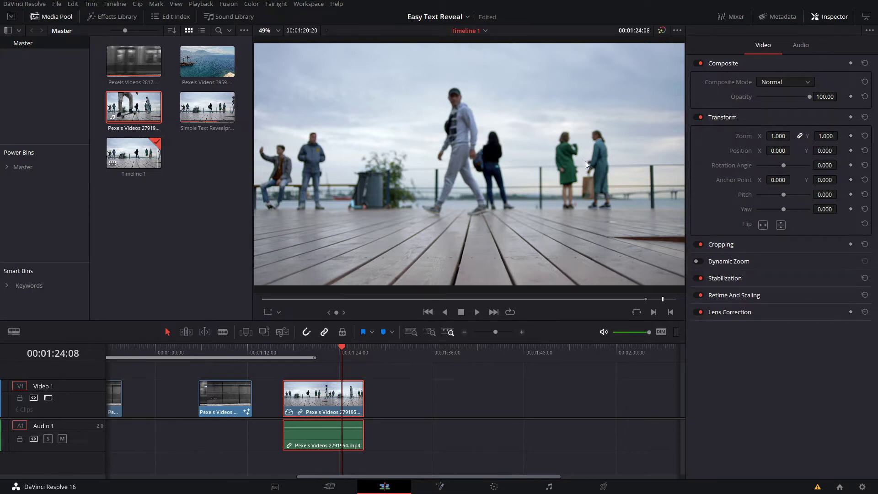
{"action": "key", "text": "q"}
{"action": "scroll", "coordinate": [532, 177], "scroll_direction": "down", "scroll_amount": 1}
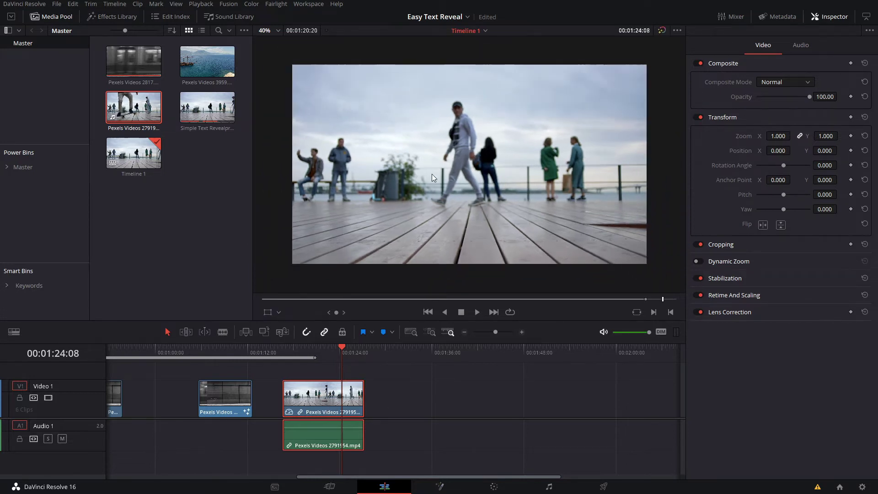
{"action": "left_click", "coordinate": [442, 487]}
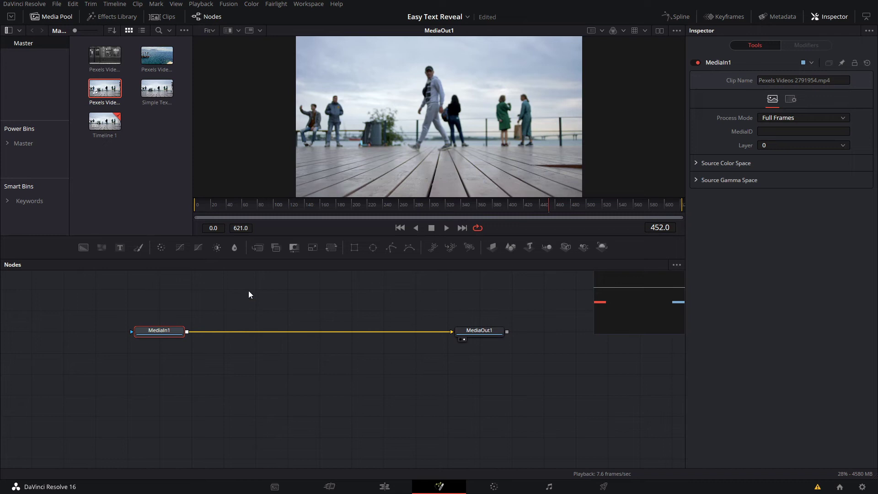
Add a Merge node after MediaIn1 and a Text node wired into its foreground.
{"action": "left_click", "coordinate": [257, 248]}
{"action": "left_click_drag", "start_coordinate": [263, 359], "coordinate": [341, 361]}
{"action": "left_click", "coordinate": [266, 327]}
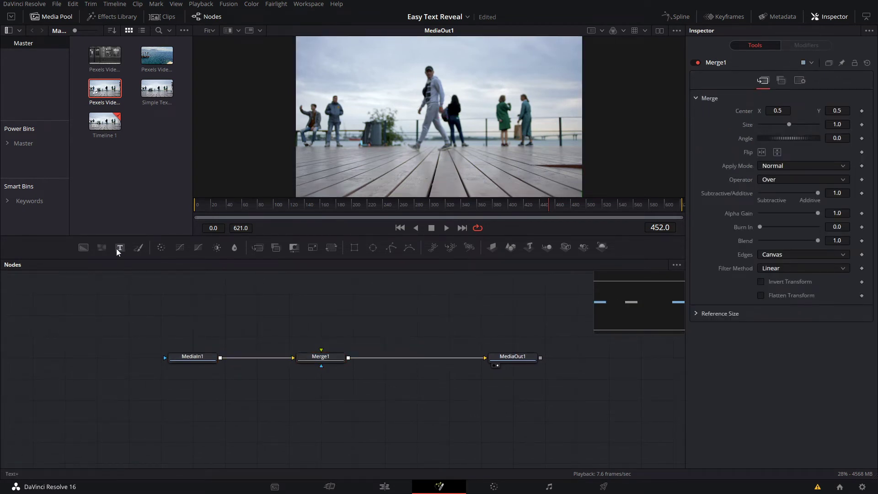
{"action": "left_click", "coordinate": [120, 248]}
{"action": "left_click_drag", "start_coordinate": [313, 316], "coordinate": [345, 320]}
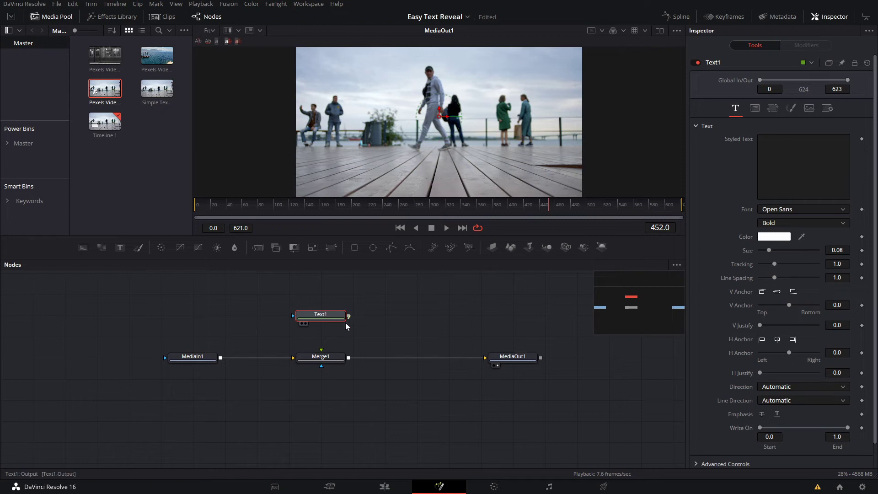
{"action": "left_click_drag", "start_coordinate": [322, 350], "coordinate": [323, 315]}
Set the title text to 'SUALVI' at size 0.2717 and scrub to frame 193.
{"action": "left_click", "coordinate": [784, 182]}
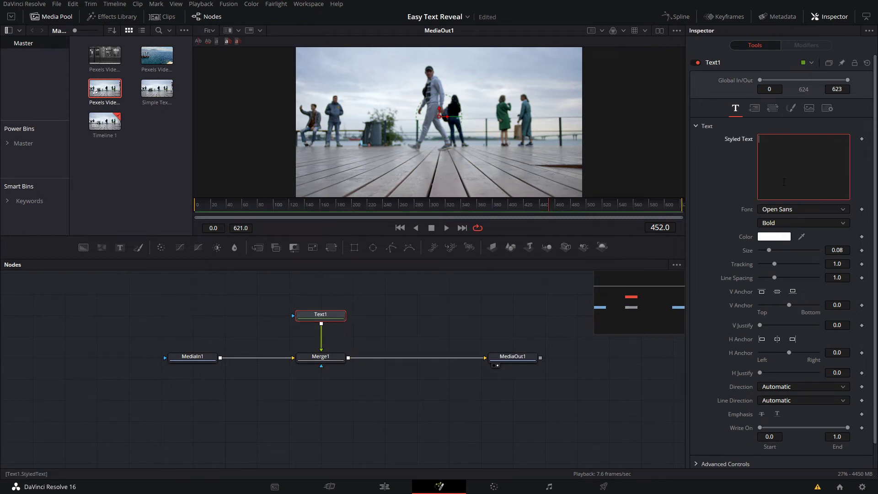
{"action": "type", "text": "sualviSUALVI"}
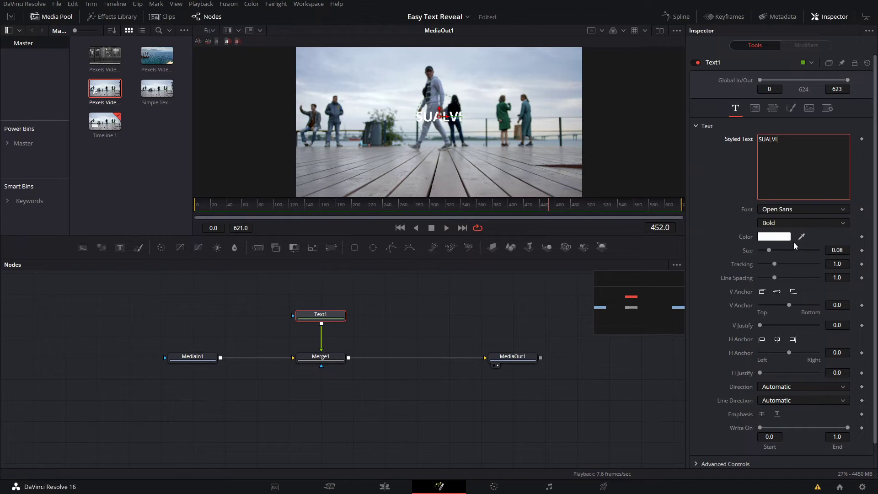
{"action": "left_click_drag", "start_coordinate": [769, 250], "coordinate": [793, 254]}
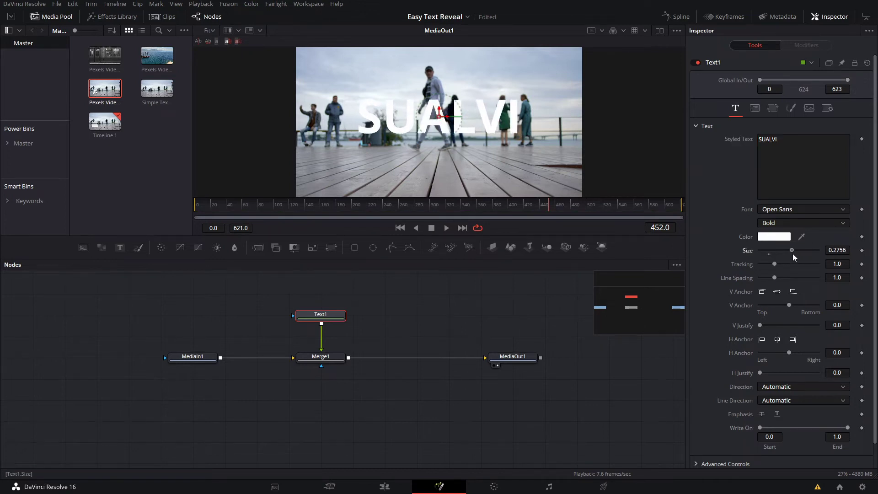
{"action": "left_click", "coordinate": [331, 207]}
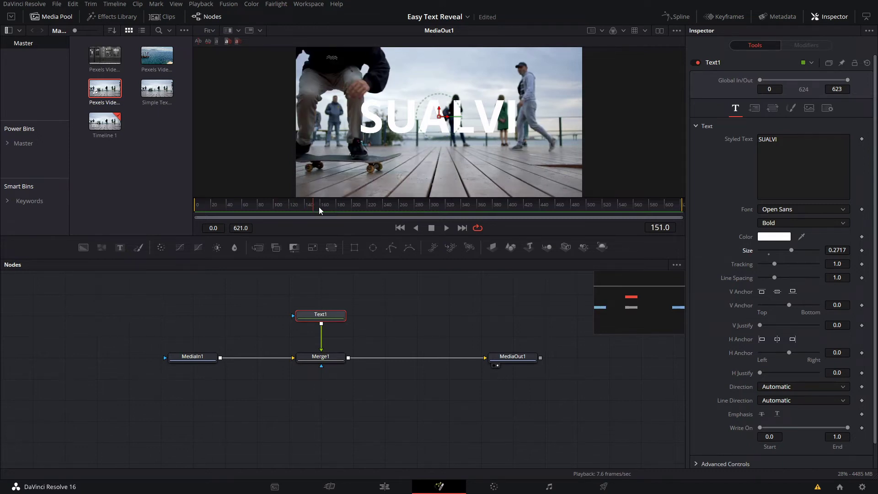
{"action": "left_click", "coordinate": [323, 207]}
{"action": "left_click_drag", "start_coordinate": [323, 207], "coordinate": [346, 207]}
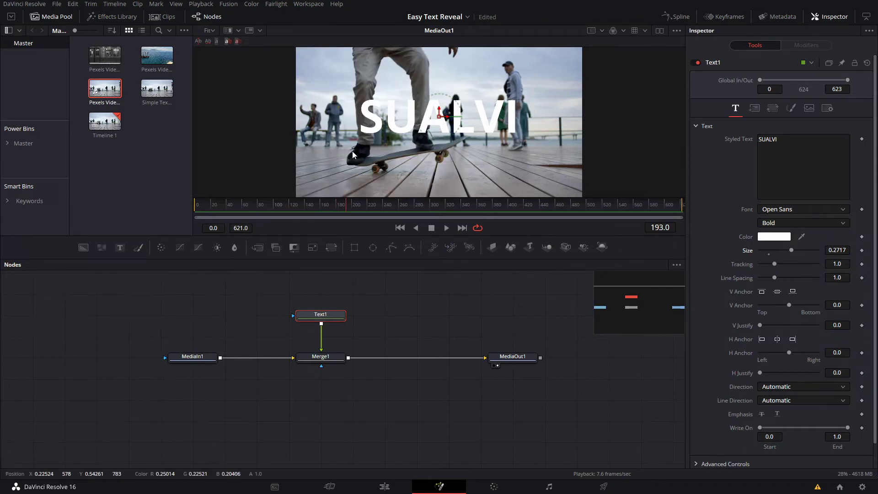
{"action": "scroll", "coordinate": [378, 102], "scroll_direction": "up", "scroll_amount": 3}
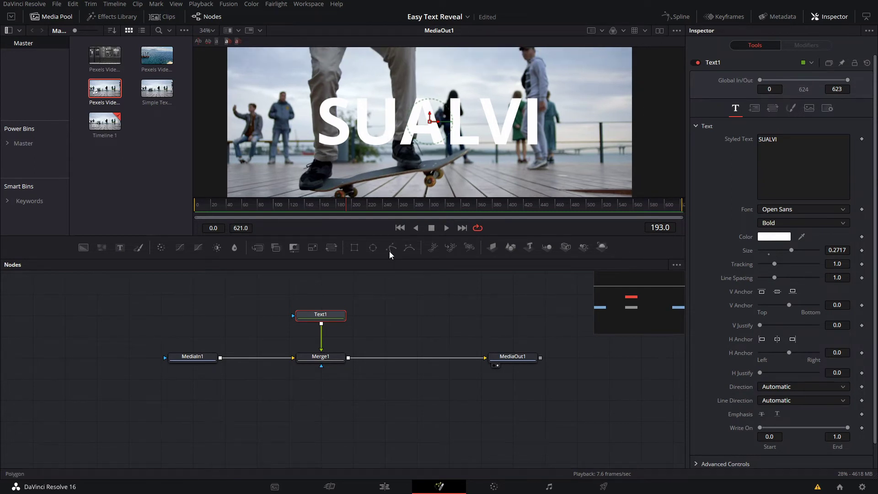
Add an inverted Polygon mask to the title, tracing its first points down the skater's leg.
{"action": "left_click", "coordinate": [390, 250]}
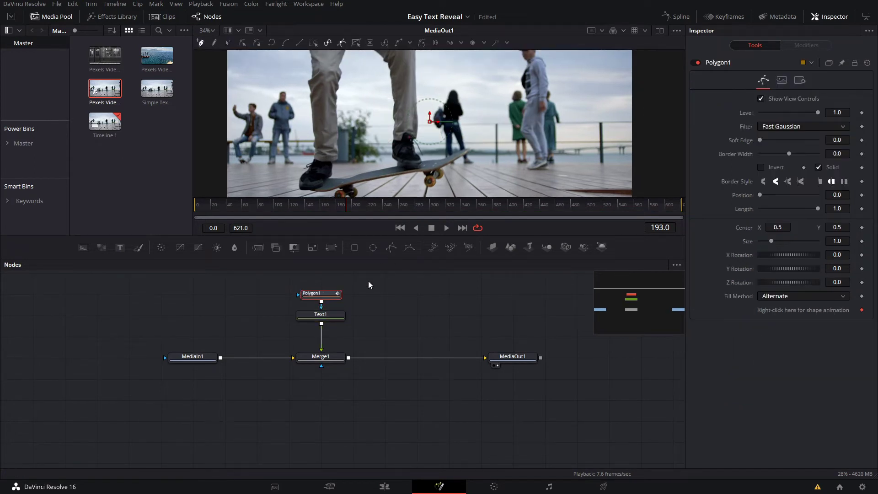
{"action": "left_click", "coordinate": [761, 168]}
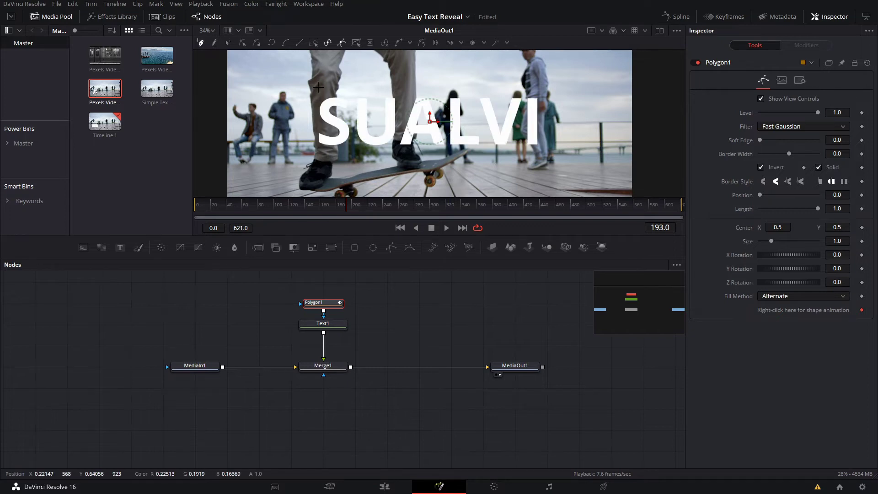
{"action": "scroll", "coordinate": [309, 84], "scroll_direction": "up", "scroll_amount": 5}
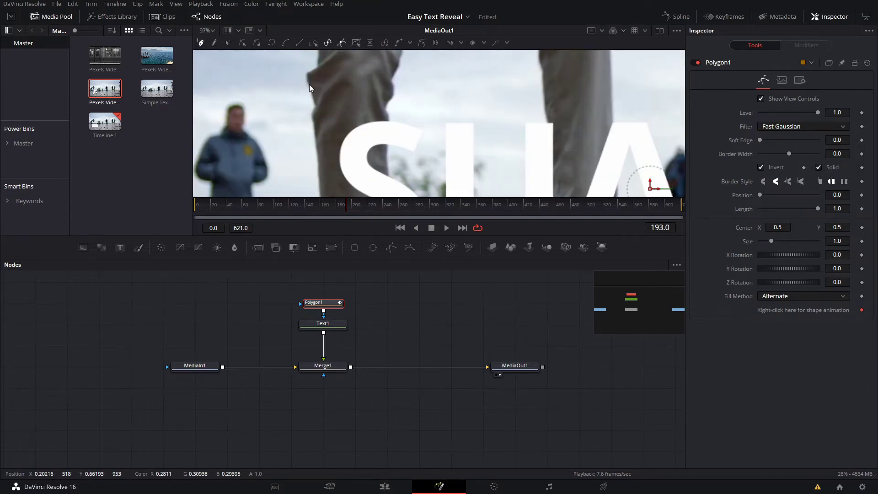
{"action": "left_click", "coordinate": [314, 103]}
{"action": "scroll", "coordinate": [317, 101], "scroll_direction": "down", "scroll_amount": 2}
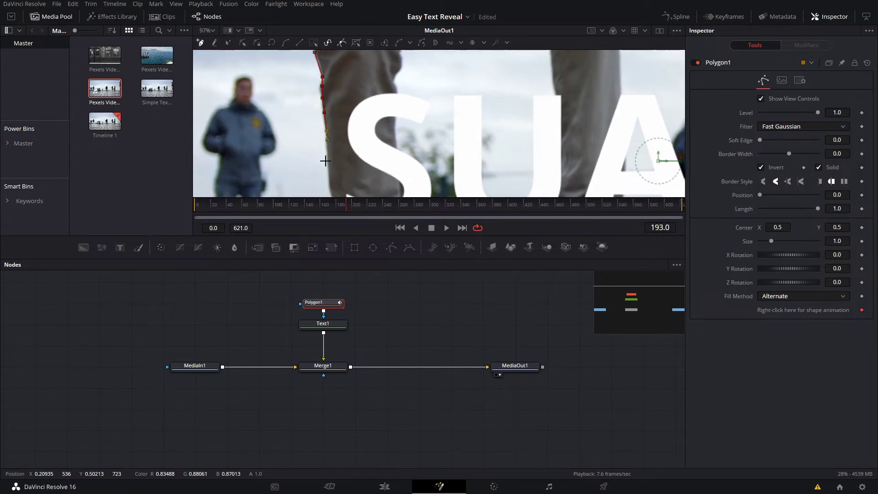
{"action": "scroll", "coordinate": [333, 133], "scroll_direction": "down", "scroll_amount": 2}
{"action": "left_click", "coordinate": [339, 129]}
{"action": "left_click", "coordinate": [342, 142]}
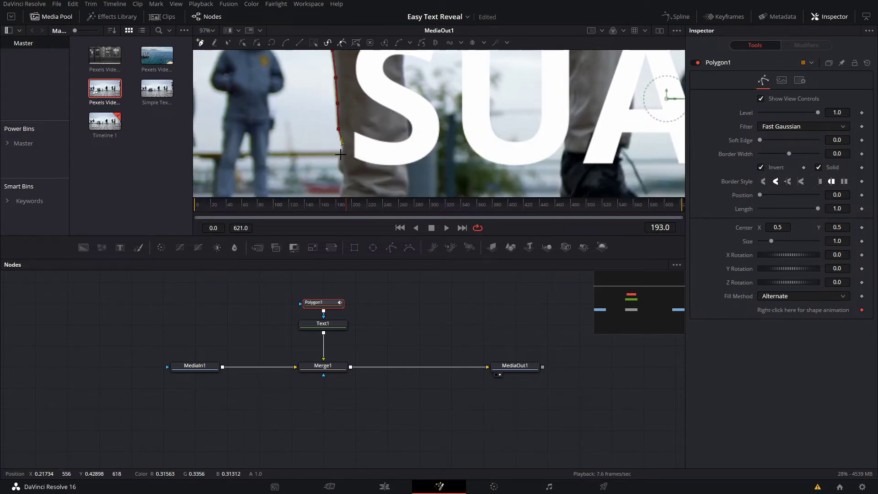
{"action": "left_click", "coordinate": [341, 173]}
Fit the frame and place points around the SUALVI title, closing the polygon at its start.
{"action": "scroll", "coordinate": [339, 155], "scroll_direction": "down", "scroll_amount": 2}
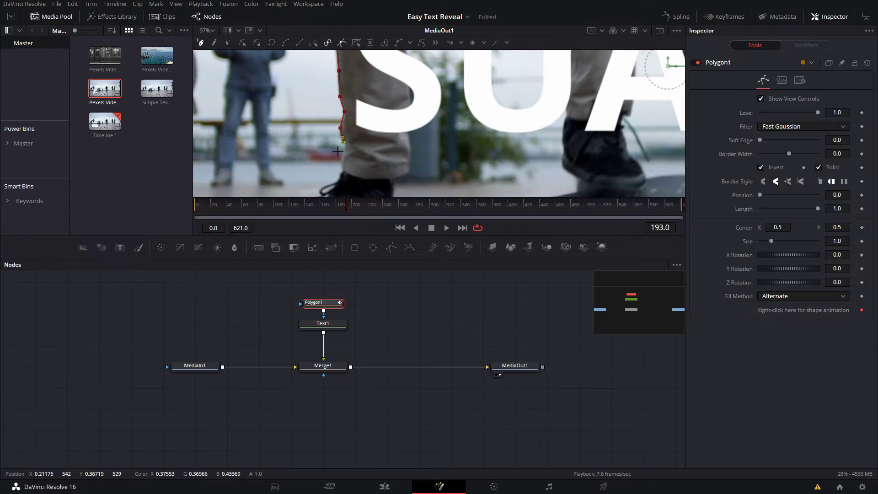
{"action": "key", "text": "ctrl+f"}
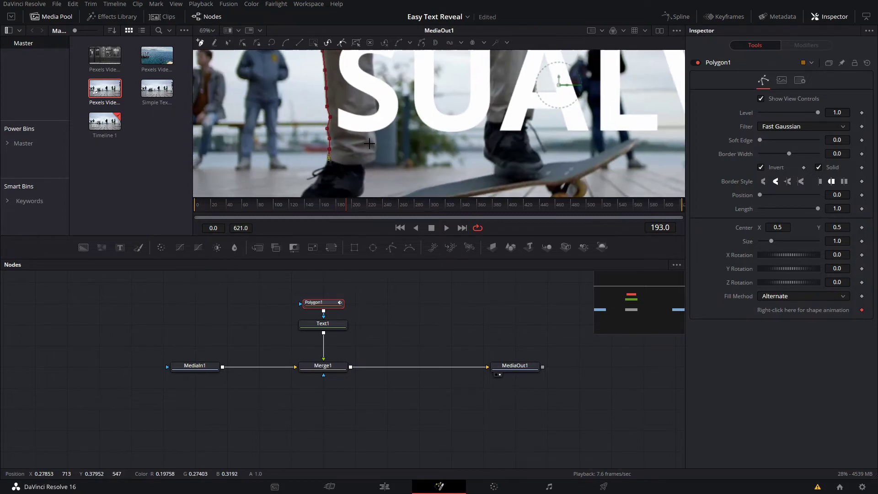
{"action": "left_click_drag", "start_coordinate": [360, 155], "coordinate": [353, 156]}
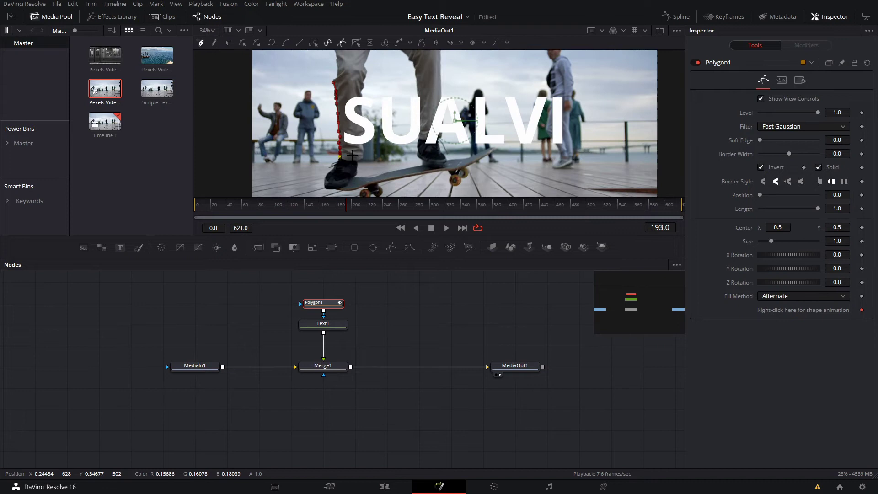
{"action": "left_click", "coordinate": [496, 159]}
{"action": "left_click", "coordinate": [591, 149]}
{"action": "left_click", "coordinate": [598, 94]}
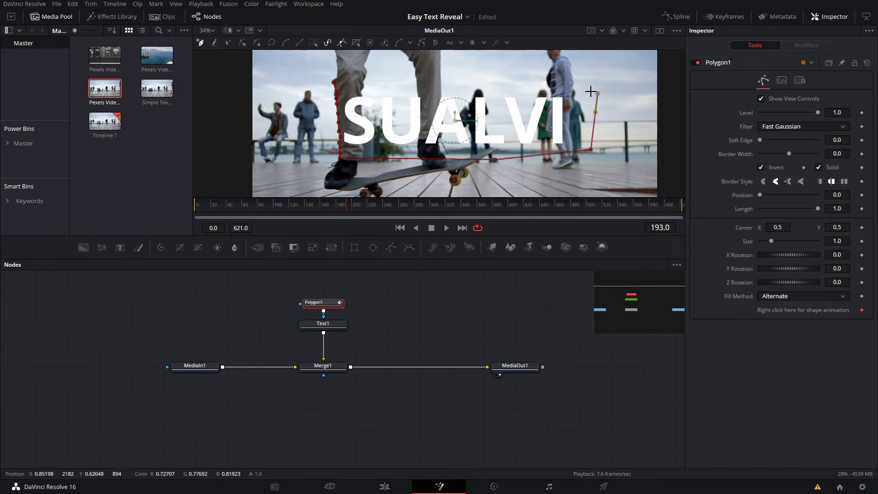
{"action": "left_click", "coordinate": [580, 82]}
{"action": "left_click", "coordinate": [530, 84]}
{"action": "left_click", "coordinate": [503, 84]}
{"action": "left_click", "coordinate": [361, 77]}
{"action": "left_click", "coordinate": [335, 83]}
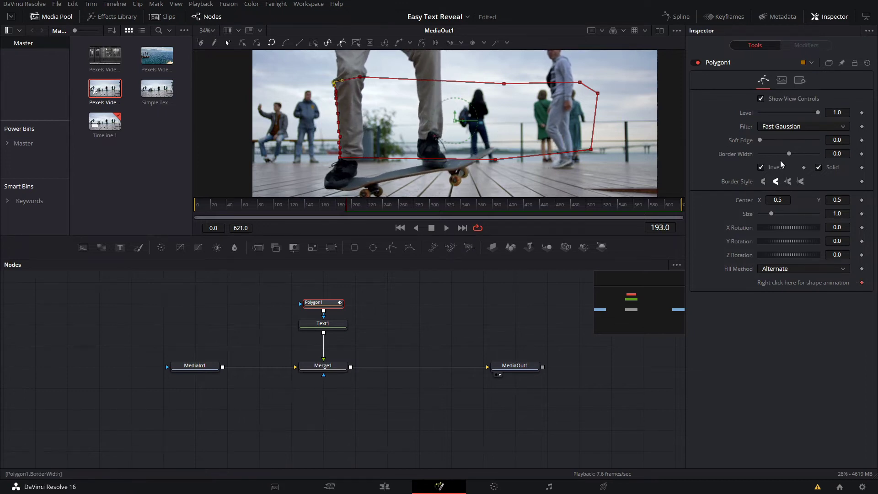
Keyframe Polygon1's Center, then around frame 208 slide the mask right to start revealing the title.
{"action": "left_click", "coordinate": [862, 201]}
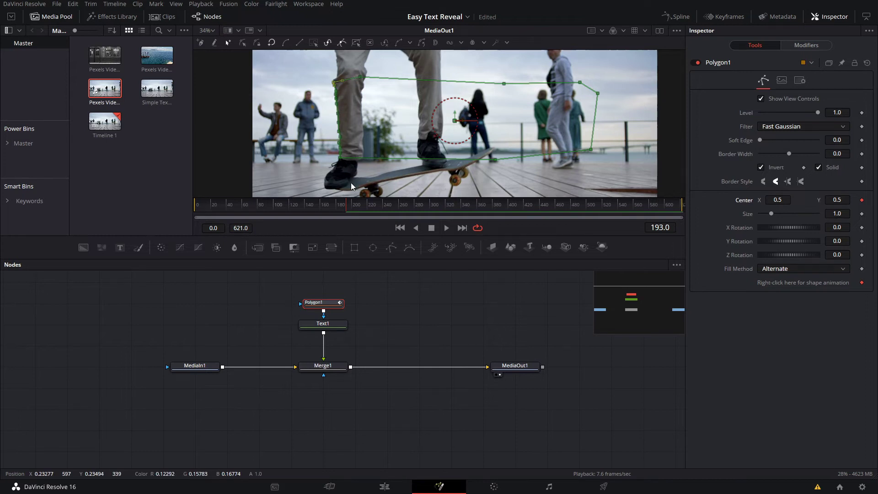
{"action": "left_click", "coordinate": [351, 207]}
{"action": "left_click_drag", "start_coordinate": [351, 207], "coordinate": [379, 208]}
{"action": "scroll", "coordinate": [450, 81], "scroll_direction": "down", "scroll_amount": 3}
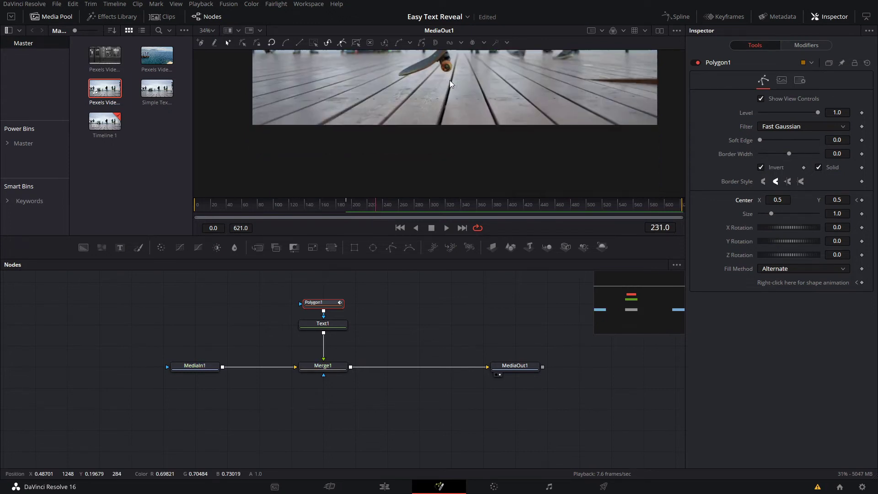
{"action": "scroll", "coordinate": [446, 103], "scroll_direction": "up", "scroll_amount": 3}
{"action": "scroll", "coordinate": [446, 103], "scroll_direction": "down", "scroll_amount": 2}
{"action": "scroll", "coordinate": [436, 112], "scroll_direction": "up", "scroll_amount": 3}
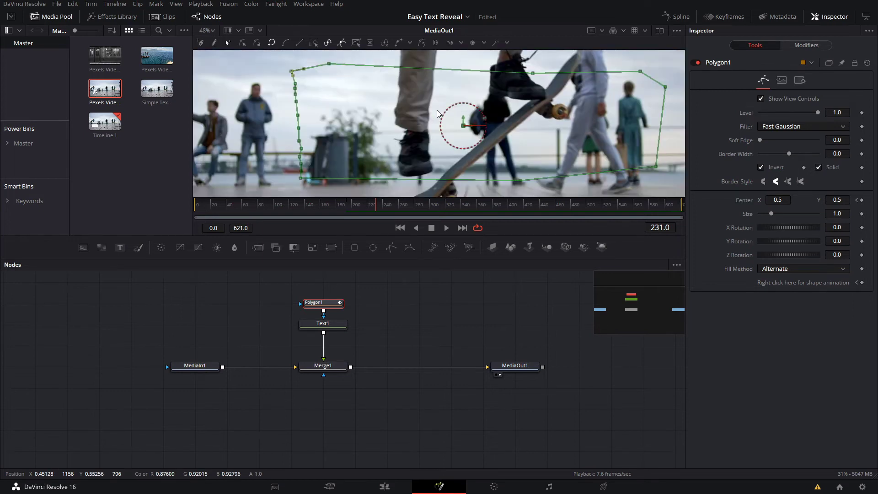
{"action": "scroll", "coordinate": [437, 112], "scroll_direction": "down", "scroll_amount": 1}
{"action": "left_click_drag", "start_coordinate": [352, 205], "coordinate": [377, 208]}
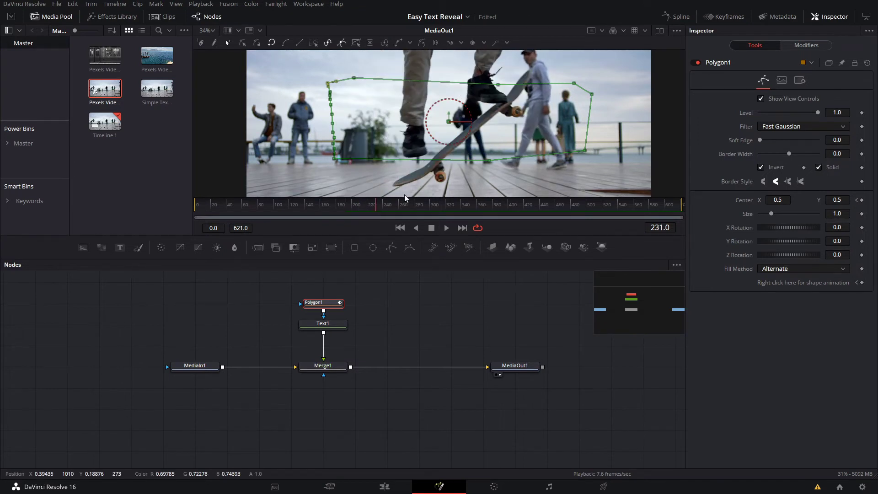
{"action": "scroll", "coordinate": [400, 117], "scroll_direction": "down", "scroll_amount": 5}
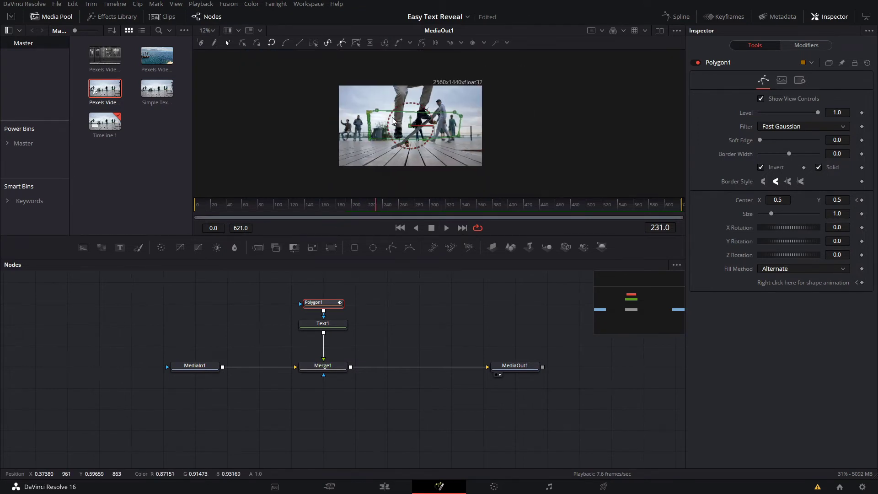
{"action": "scroll", "coordinate": [403, 135], "scroll_direction": "up", "scroll_amount": 1}
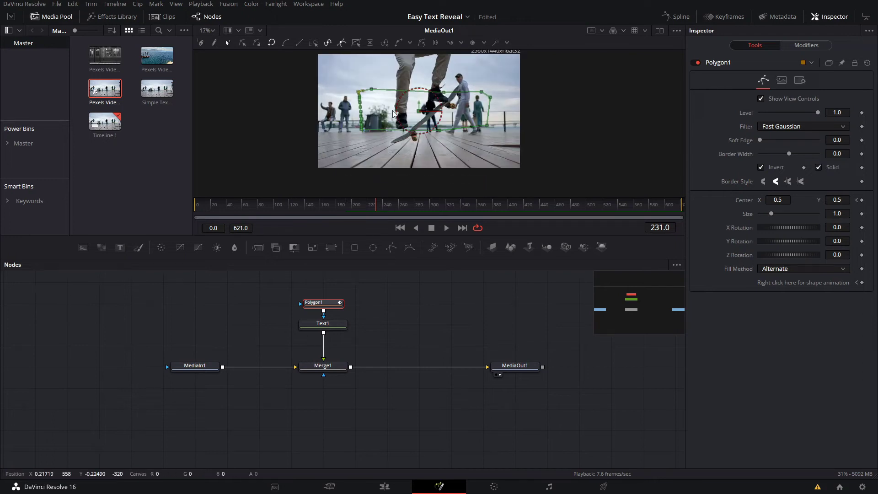
{"action": "left_click_drag", "start_coordinate": [427, 112], "coordinate": [463, 112]}
Move to around frame 291 and slide the mask further right to reveal more of SUALVI.
{"action": "scroll", "coordinate": [429, 134], "scroll_direction": "up", "scroll_amount": 3}
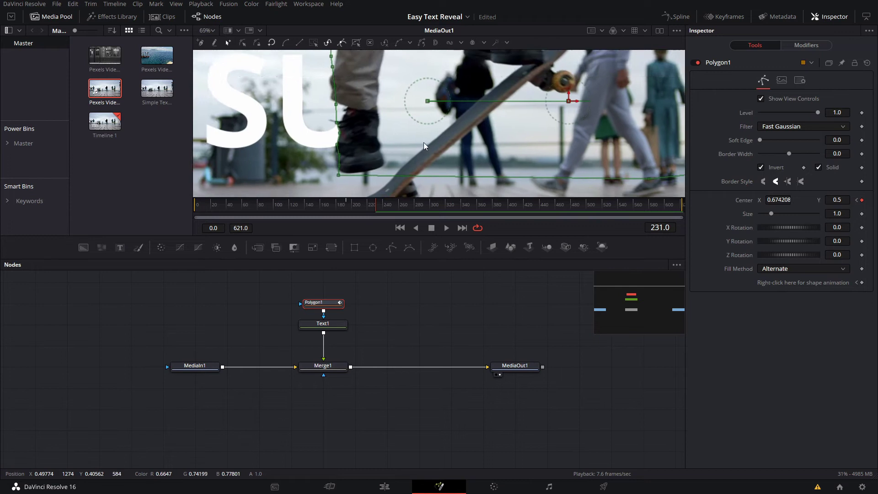
{"action": "scroll", "coordinate": [424, 142], "scroll_direction": "down", "scroll_amount": 1}
{"action": "left_click", "coordinate": [400, 206]}
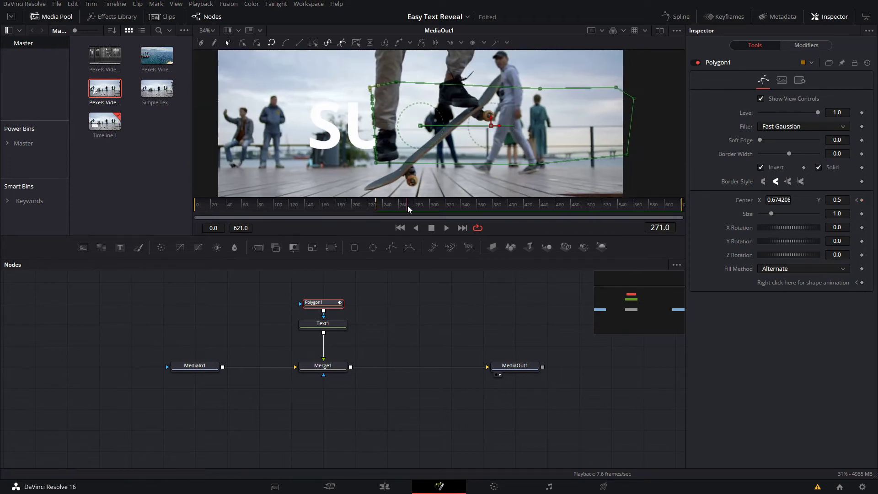
{"action": "left_click_drag", "start_coordinate": [417, 207], "coordinate": [450, 211]}
{"action": "left_click_drag", "start_coordinate": [504, 128], "coordinate": [673, 134]}
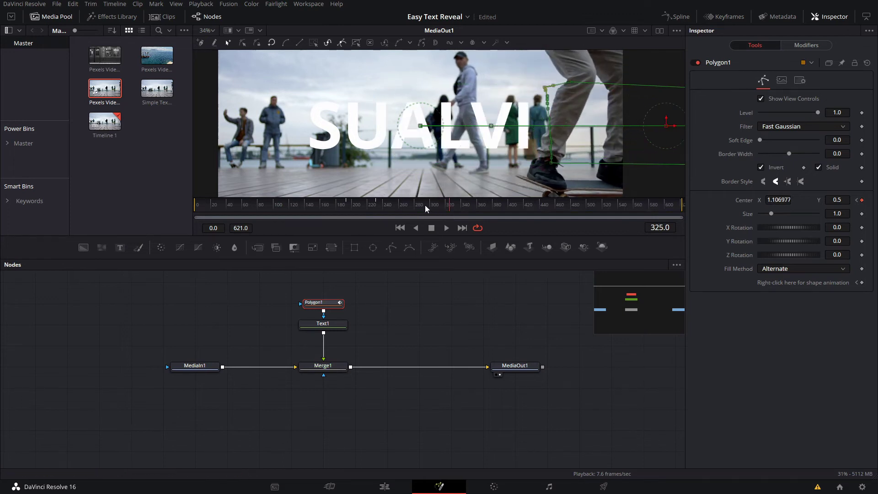
Nudge the polygon mask right and pull its bottom-left and left-edge points toward the leg.
{"action": "left_click_drag", "start_coordinate": [424, 205], "coordinate": [451, 211]}
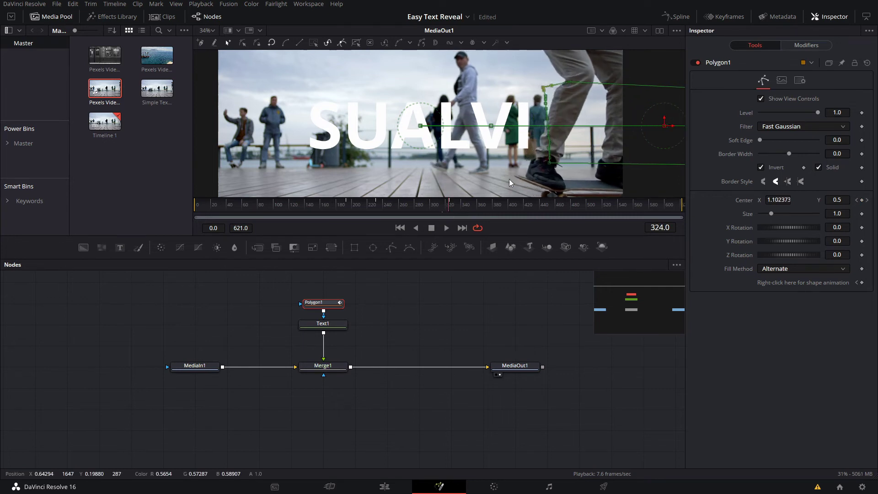
{"action": "left_click", "coordinate": [550, 163]}
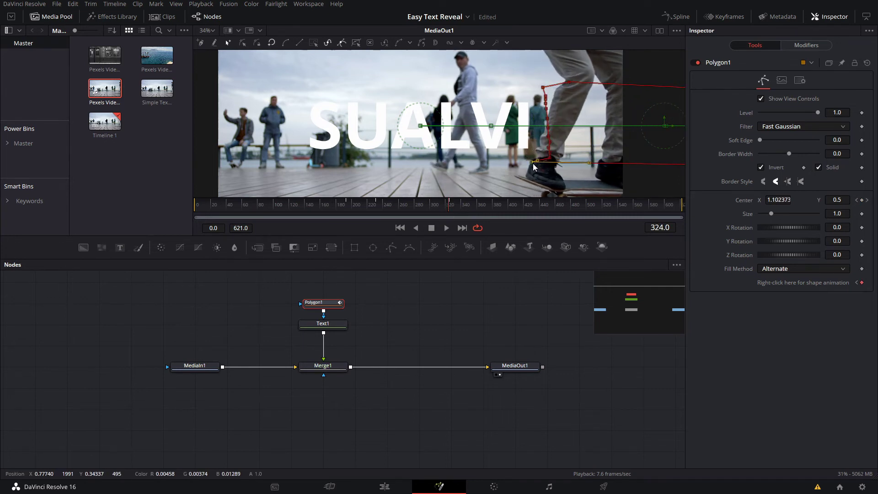
{"action": "left_click_drag", "start_coordinate": [550, 162], "coordinate": [544, 161]}
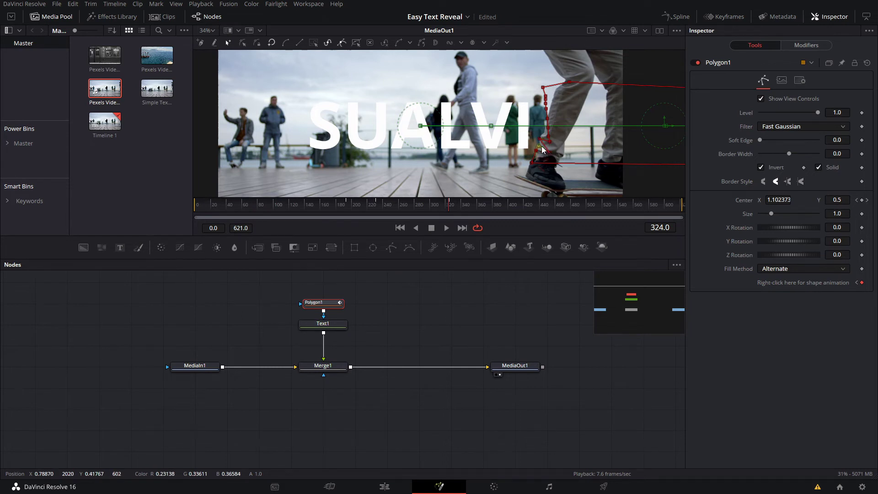
{"action": "left_click_drag", "start_coordinate": [583, 143], "coordinate": [543, 92]}
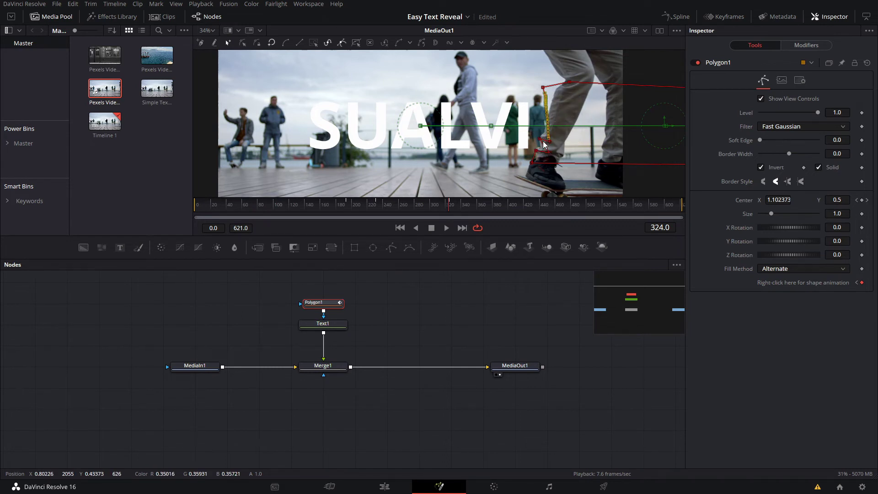
{"action": "left_click", "coordinate": [554, 120]}
{"action": "left_click_drag", "start_coordinate": [560, 135], "coordinate": [550, 111]}
{"action": "left_click", "coordinate": [541, 148]}
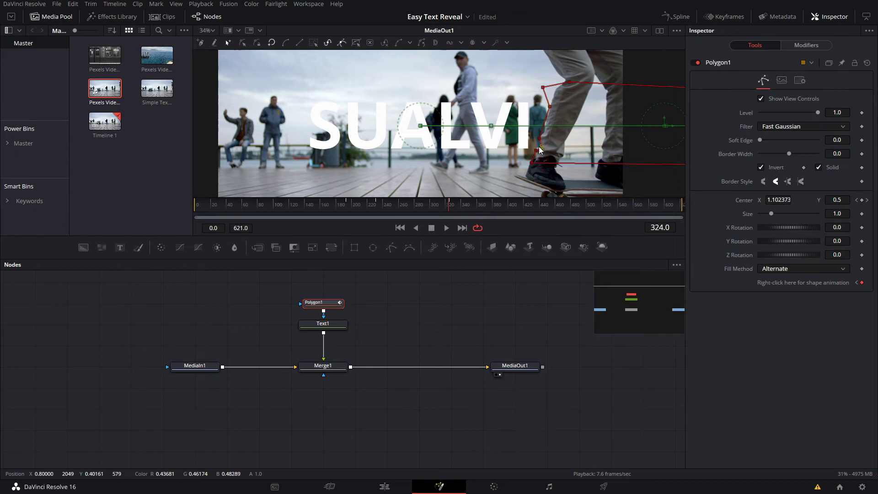
At frames 319 and 315, move the left-edge and top mask points along the leg edge.
{"action": "key", "text": "Left"}
{"action": "key", "text": "Left"}
{"action": "key", "text": "Left"}
{"action": "key", "text": "Left"}
{"action": "key", "text": "Left"}
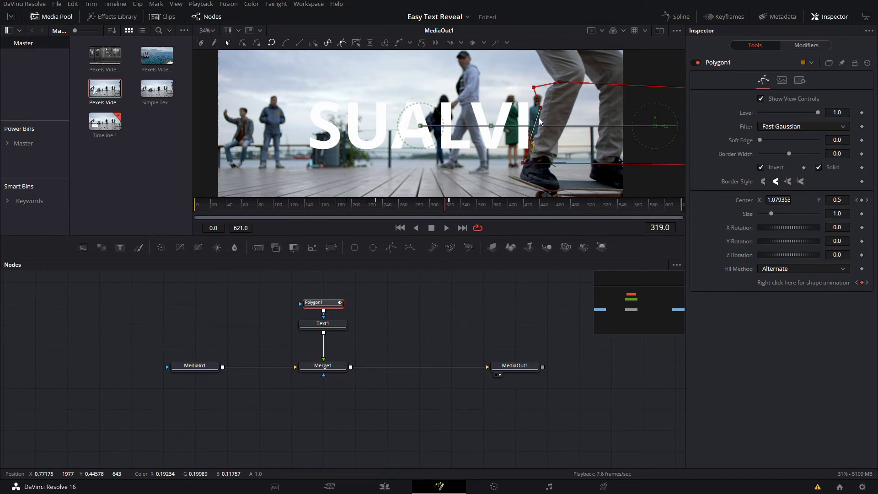
{"action": "left_click_drag", "start_coordinate": [533, 145], "coordinate": [539, 131]}
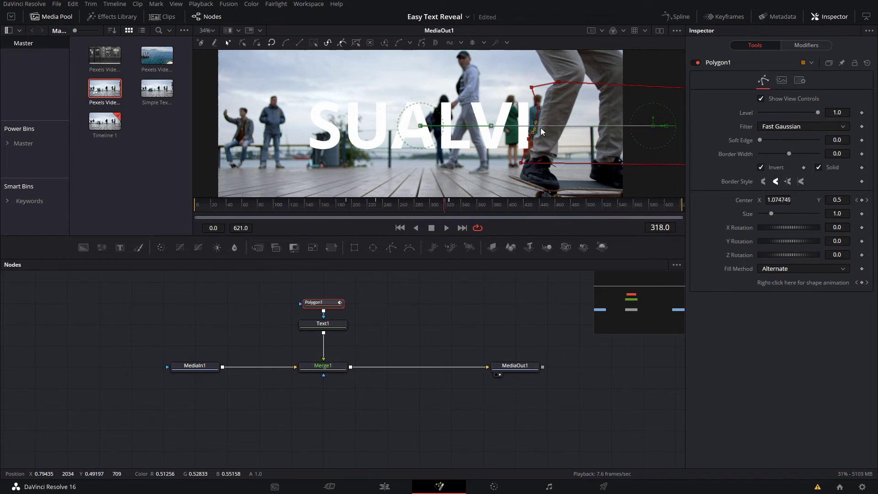
{"action": "key", "text": "Left"}
{"action": "key", "text": "Left"}
{"action": "key", "text": "Left"}
{"action": "key", "text": "Left"}
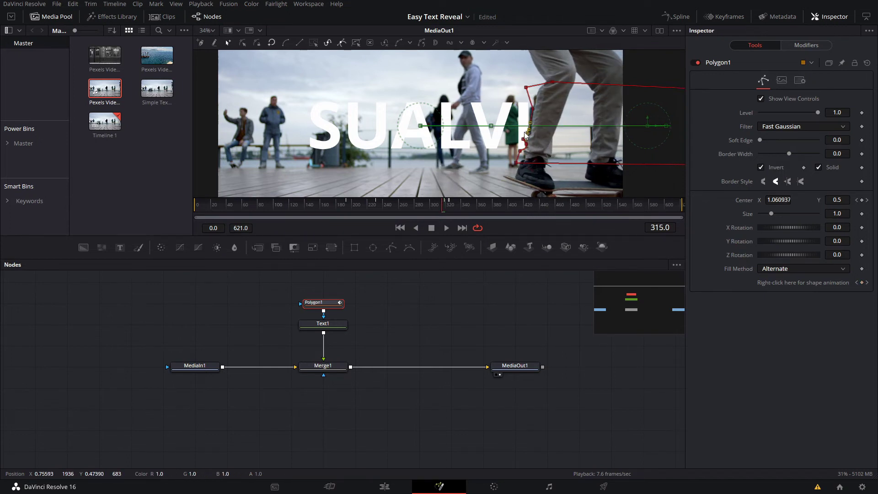
{"action": "scroll", "coordinate": [524, 136], "scroll_direction": "up", "scroll_amount": 3}
{"action": "left_click_drag", "start_coordinate": [538, 125], "coordinate": [531, 178]}
{"action": "scroll", "coordinate": [543, 114], "scroll_direction": "up", "scroll_amount": 1}
{"action": "left_click", "coordinate": [544, 80]}
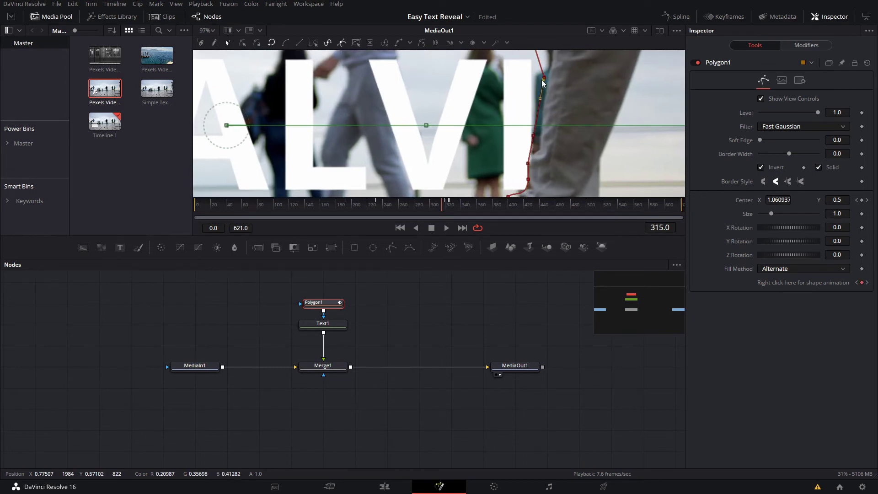
{"action": "left_click_drag", "start_coordinate": [545, 80], "coordinate": [537, 138]}
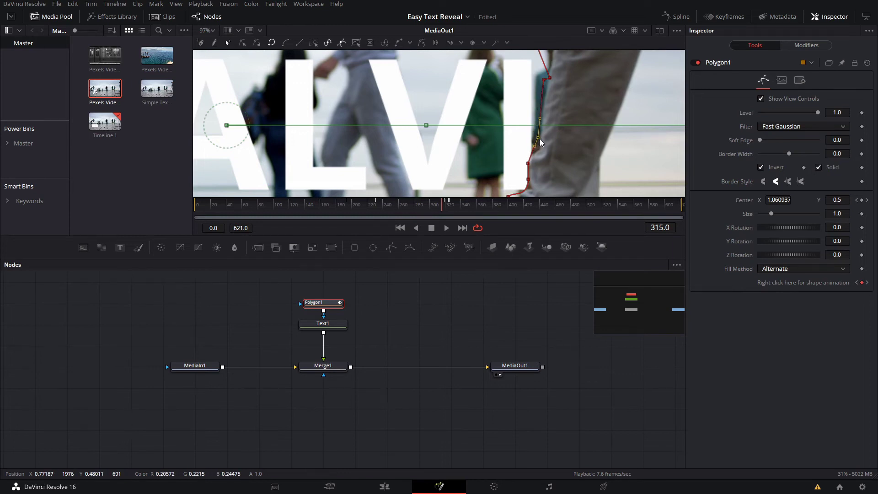
{"action": "scroll", "coordinate": [542, 149], "scroll_direction": "down", "scroll_amount": 3}
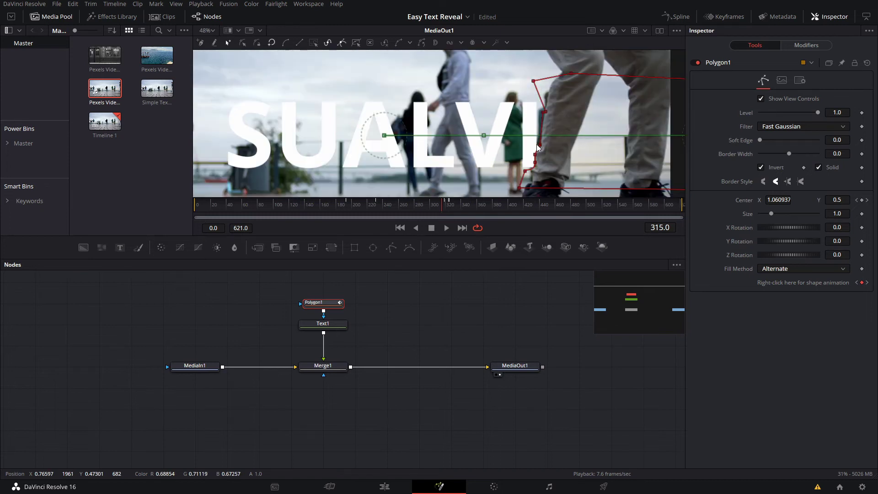
Step back through frames 310, 305 and 302, pulling mask points onto the leg's edge.
{"action": "key", "text": "Left"}
{"action": "key", "text": "Left"}
{"action": "key", "text": "Left"}
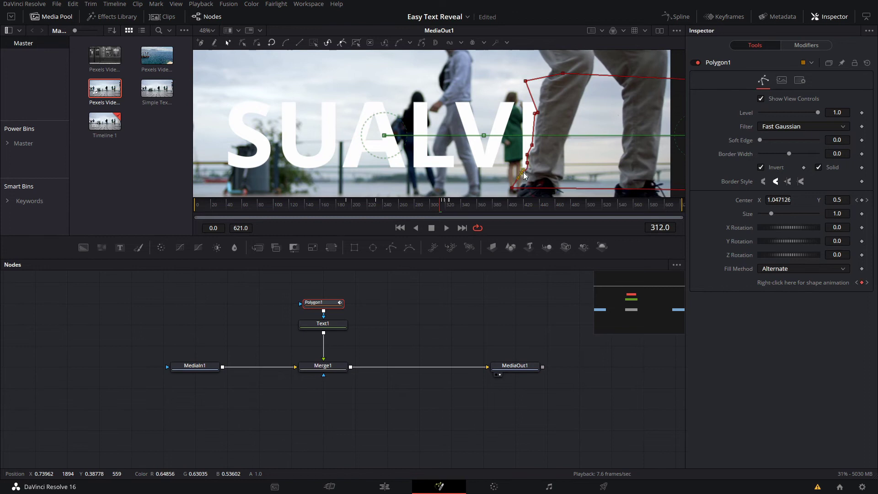
{"action": "key", "text": "Left"}
{"action": "key", "text": "Left"}
{"action": "left_click_drag", "start_coordinate": [528, 146], "coordinate": [526, 167]}
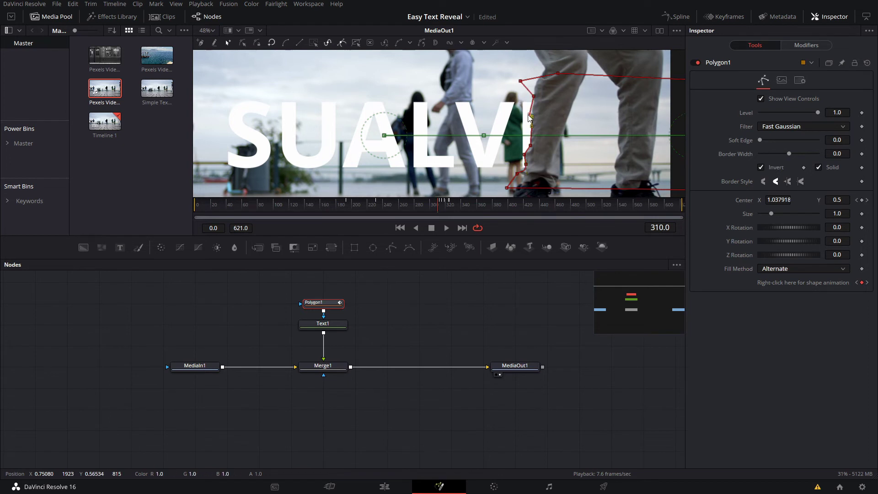
{"action": "key", "text": "Left"}
{"action": "key", "text": "Left"}
{"action": "key", "text": "Left"}
{"action": "key", "text": "Left"}
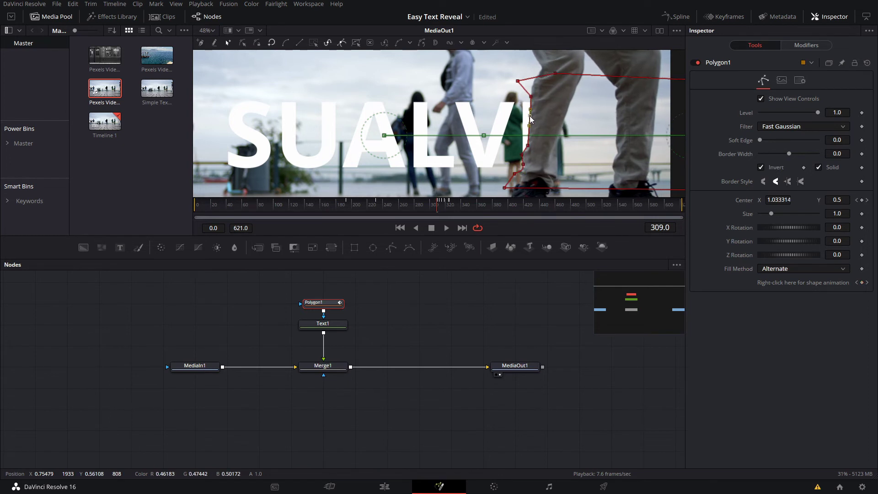
{"action": "key", "text": "Left"}
{"action": "key", "text": "Left"}
{"action": "key", "text": "Left"}
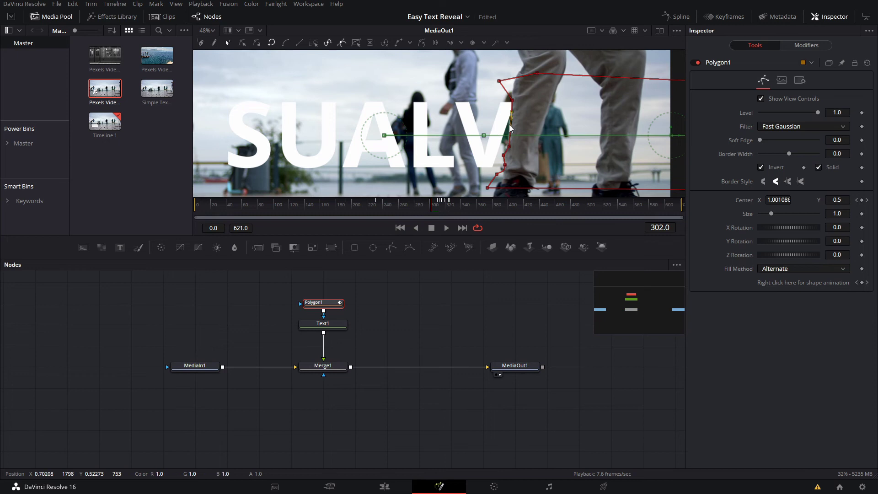
{"action": "scroll", "coordinate": [511, 115], "scroll_direction": "up", "scroll_amount": 5}
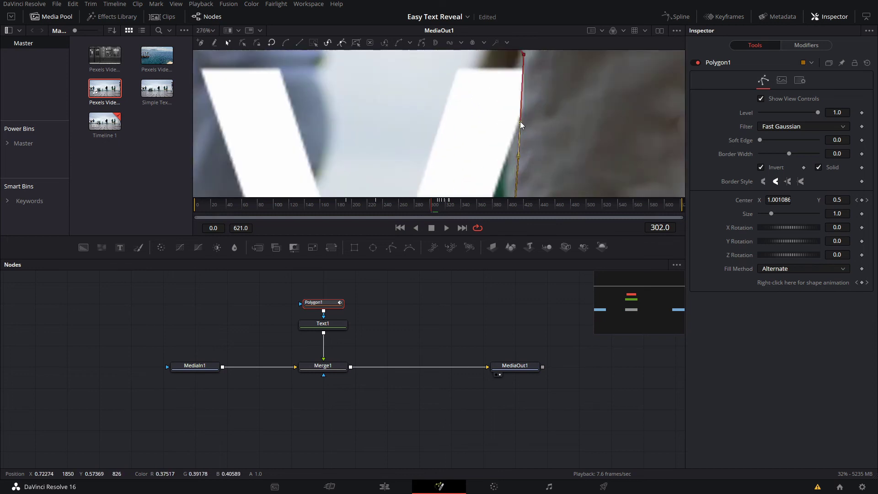
{"action": "scroll", "coordinate": [524, 82], "scroll_direction": "down", "scroll_amount": 2}
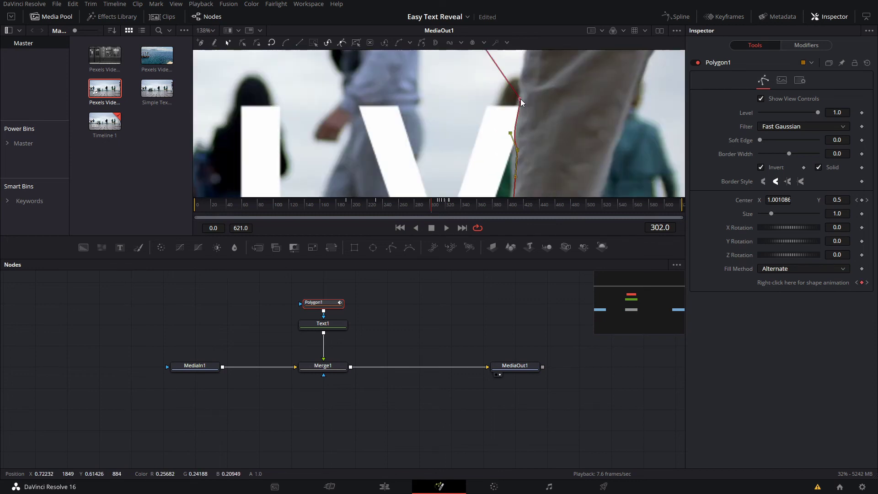
{"action": "scroll", "coordinate": [521, 107], "scroll_direction": "down", "scroll_amount": 1}
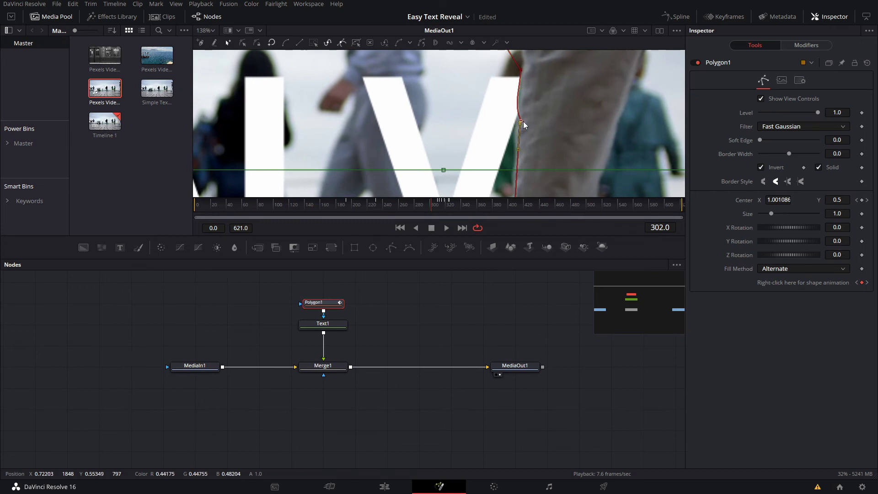
{"action": "left_click_drag", "start_coordinate": [520, 122], "coordinate": [517, 129]}
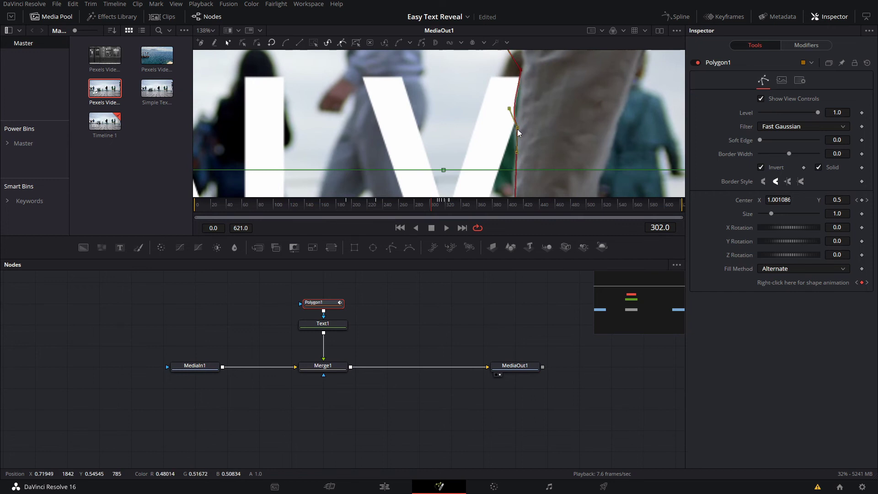
{"action": "key", "text": "Left"}
{"action": "scroll", "coordinate": [520, 127], "scroll_direction": "down", "scroll_amount": 4}
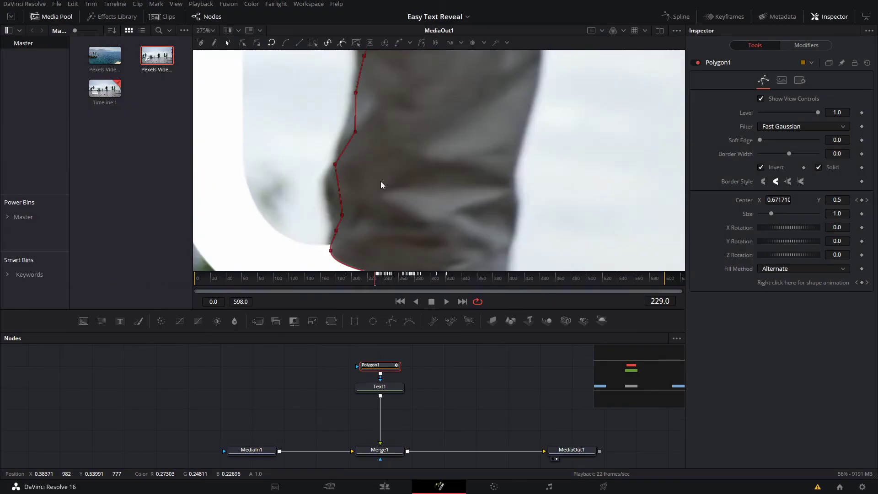
Step back several frames from 275, checking how the mask fits the leg.
{"action": "scroll", "coordinate": [382, 185], "scroll_direction": "down", "scroll_amount": 2}
{"action": "key", "text": "Left"}
{"action": "key", "text": "Left"}
{"action": "key", "text": "Left"}
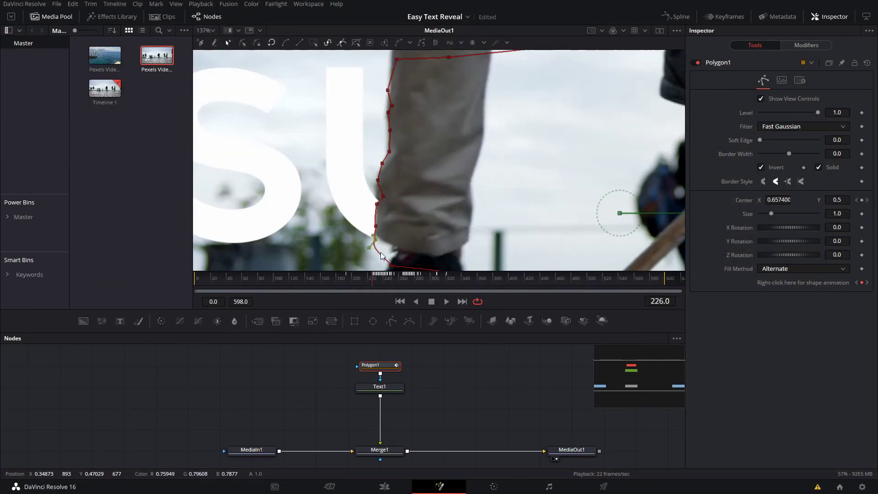
{"action": "key", "text": "Left"}
{"action": "key", "text": "Left"}
{"action": "key", "text": "Left"}
{"action": "key", "text": "Left"}
{"action": "key", "text": "Left"}
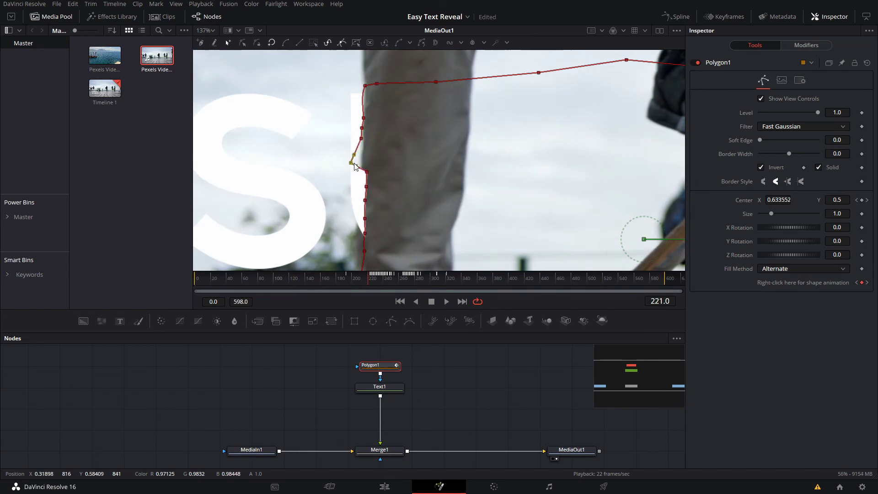
{"action": "scroll", "coordinate": [355, 165], "scroll_direction": "up", "scroll_amount": 2}
{"action": "key", "text": "Left"}
{"action": "key", "text": "Left"}
{"action": "key", "text": "Left"}
{"action": "key", "text": "Left"}
{"action": "key", "text": "Left"}
{"action": "key", "text": "Left"}
{"action": "key", "text": "Left"}
{"action": "key", "text": "Left"}
{"action": "key", "text": "Left"}
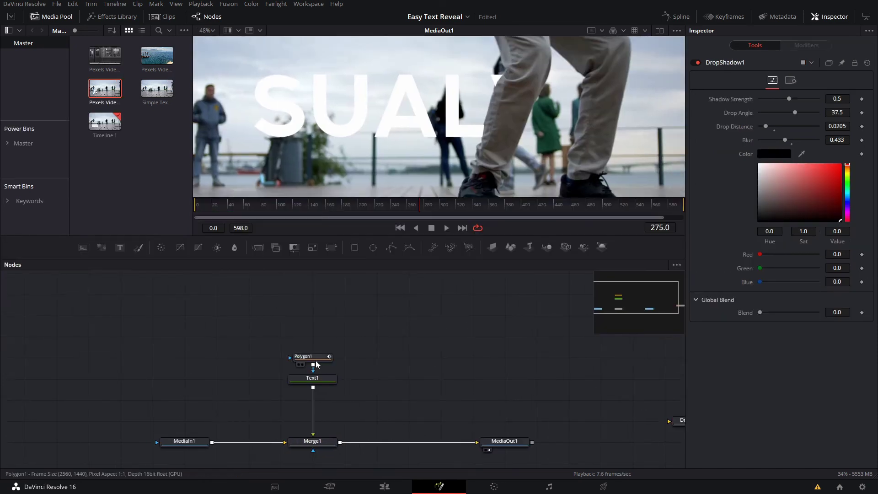
Select Polygon1 and step back frame by frame to 256, confirming the mask hugs the leg.
{"action": "left_click", "coordinate": [314, 361]}
{"action": "key", "text": "Left"}
{"action": "key", "text": "Left"}
{"action": "key", "text": "Left"}
{"action": "key", "text": "Left"}
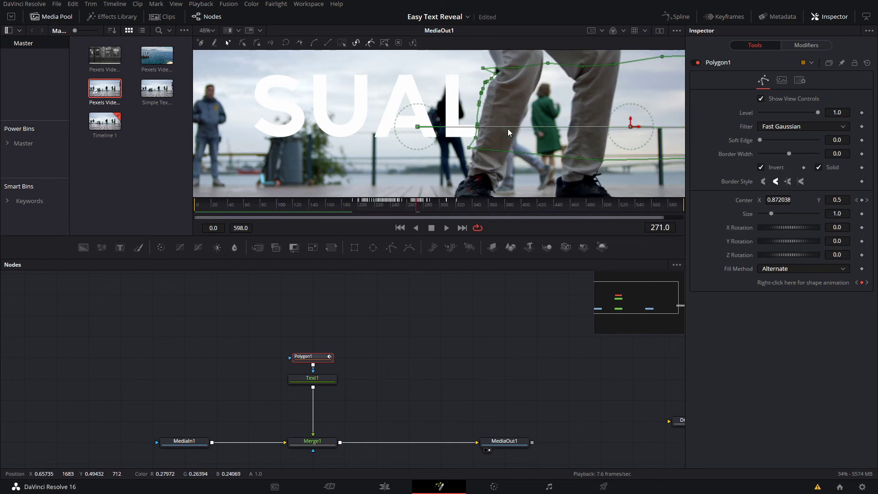
{"action": "key", "text": "Left"}
{"action": "key", "text": "Left"}
{"action": "key", "text": "Left"}
{"action": "key", "text": "Left"}
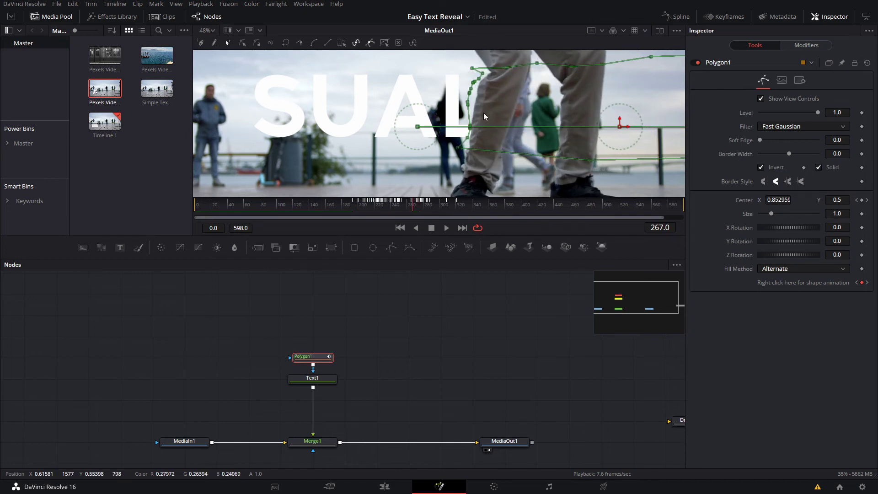
{"action": "key", "text": "Left"}
{"action": "key", "text": "Left"}
{"action": "key", "text": "Left"}
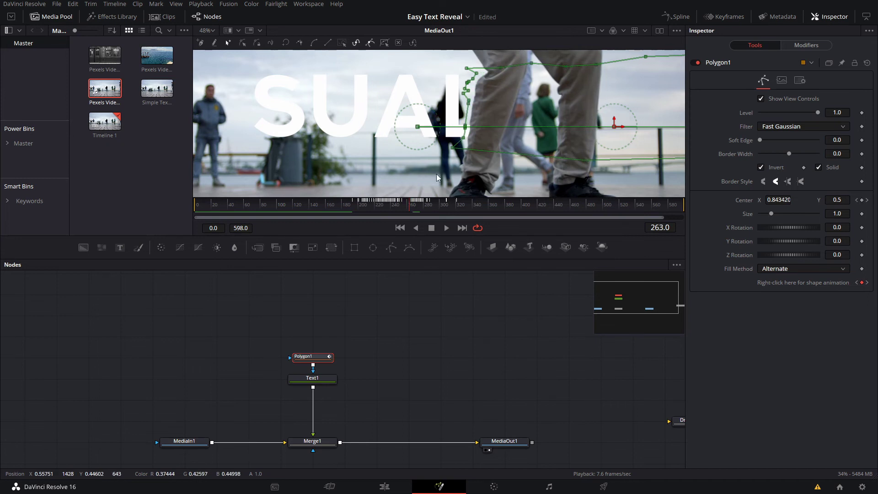
{"action": "key", "text": "Left"}
{"action": "key", "text": "Left"}
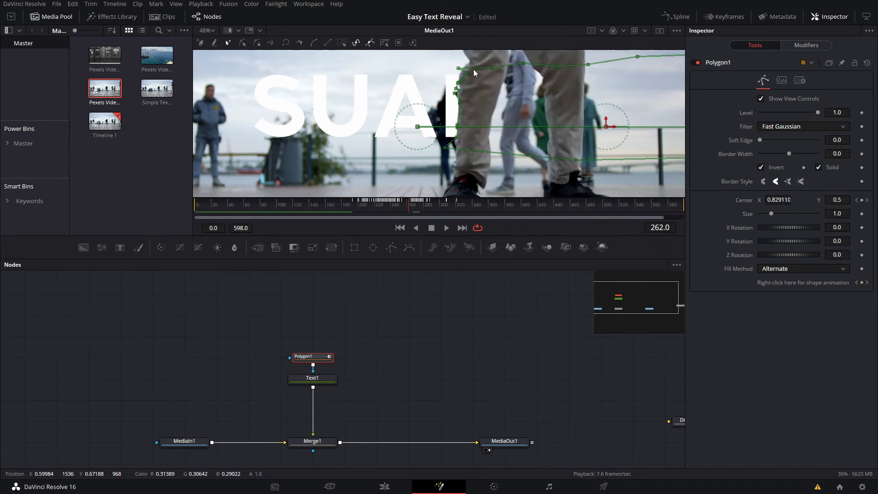
{"action": "key", "text": "Left"}
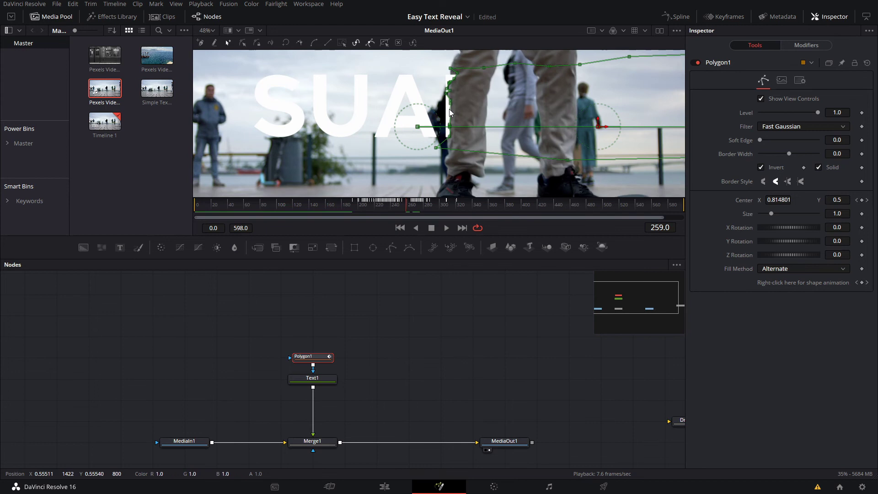
{"action": "key", "text": "Left"}
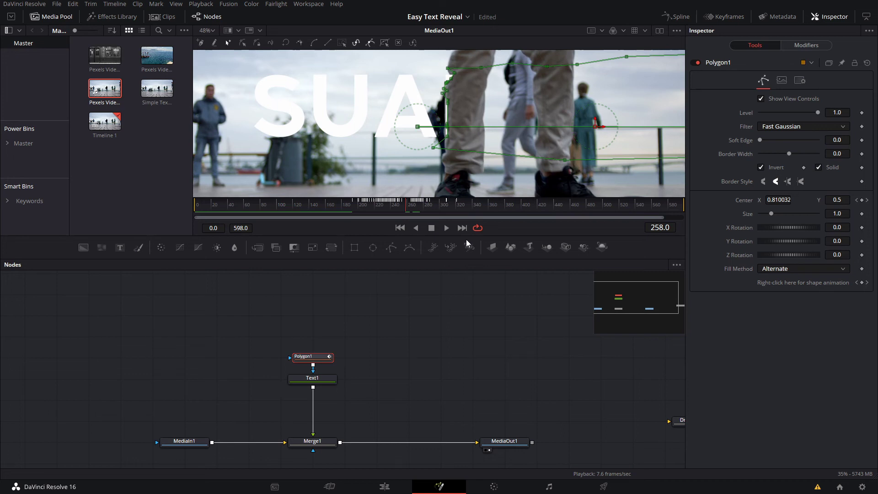
{"action": "key", "text": "Left"}
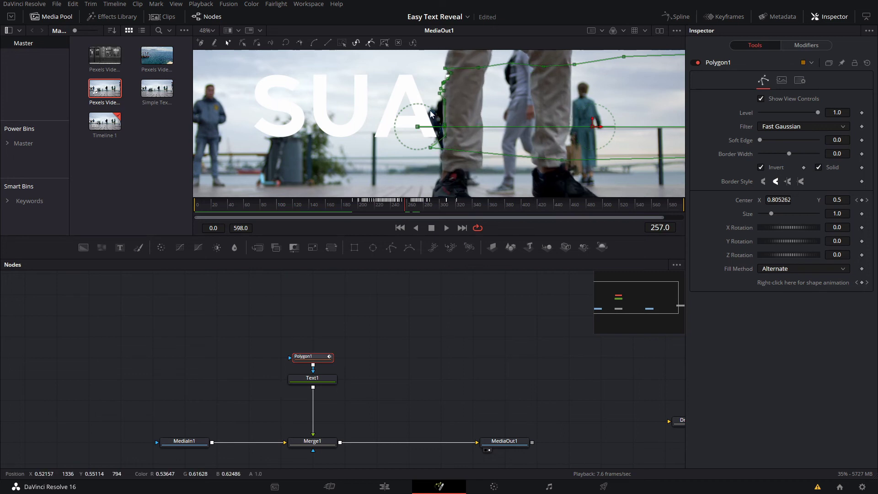
Insert DropShadow1 between Text1 and Merge1, fit the viewer, and play back to preview the shadow.
{"action": "key", "text": "Left"}
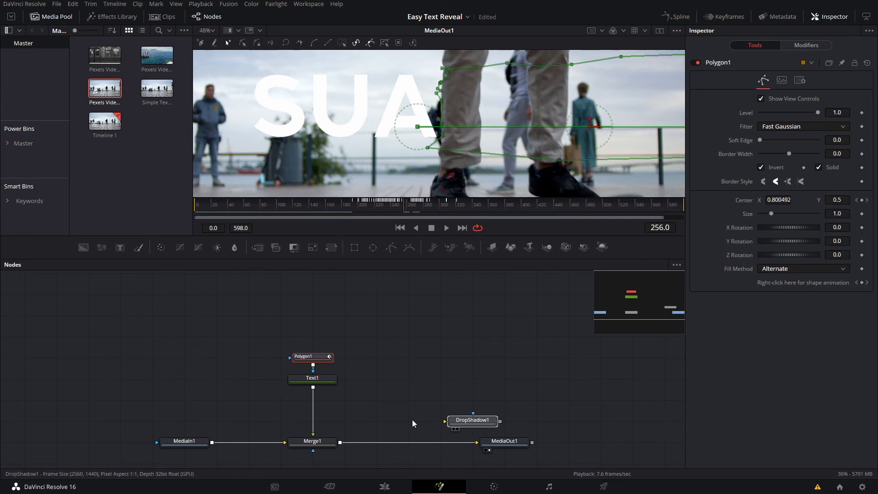
{"action": "left_click", "coordinate": [311, 412]}
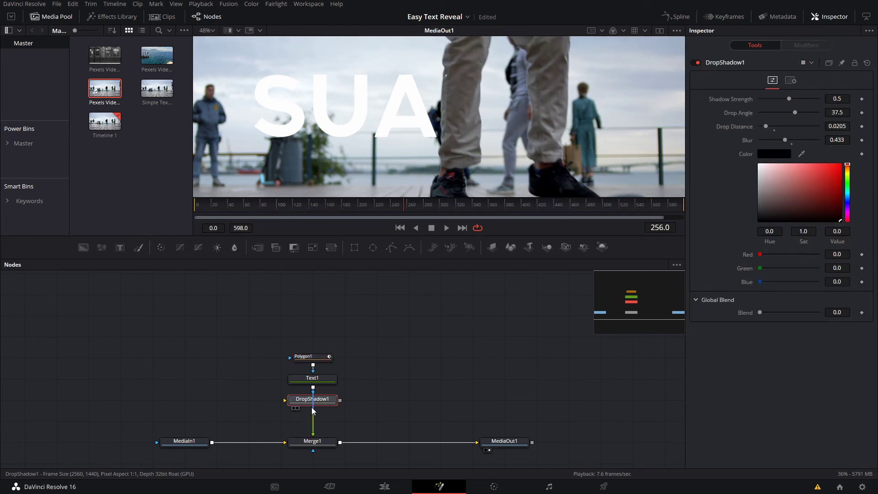
{"action": "left_click_drag", "start_coordinate": [313, 411], "coordinate": [313, 411]}
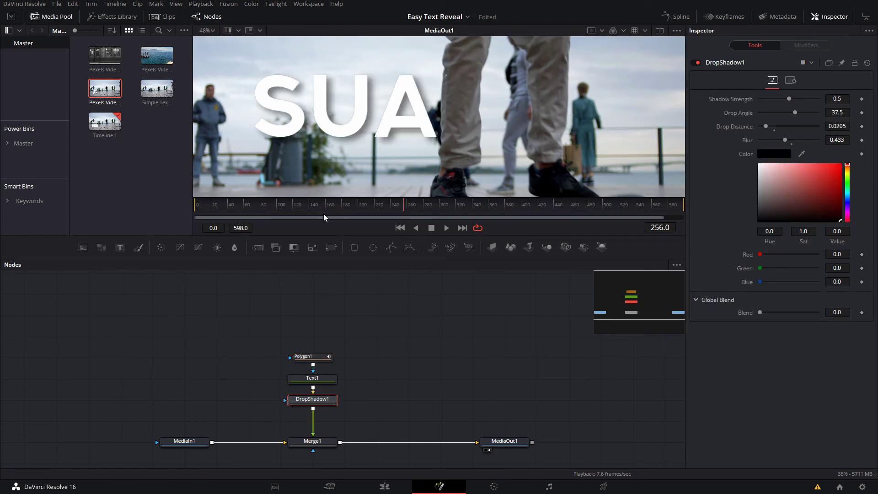
{"action": "key", "text": "ctrl+f"}
{"action": "key", "text": "space"}
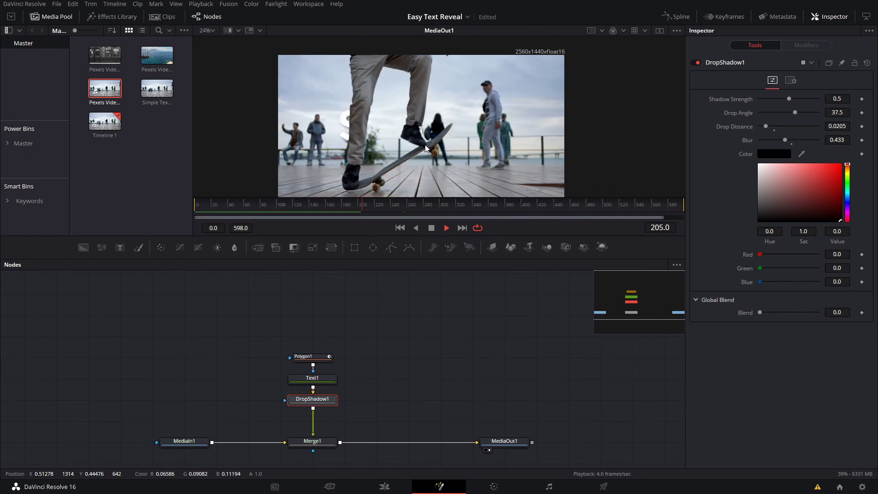
{"action": "key", "text": "space"}
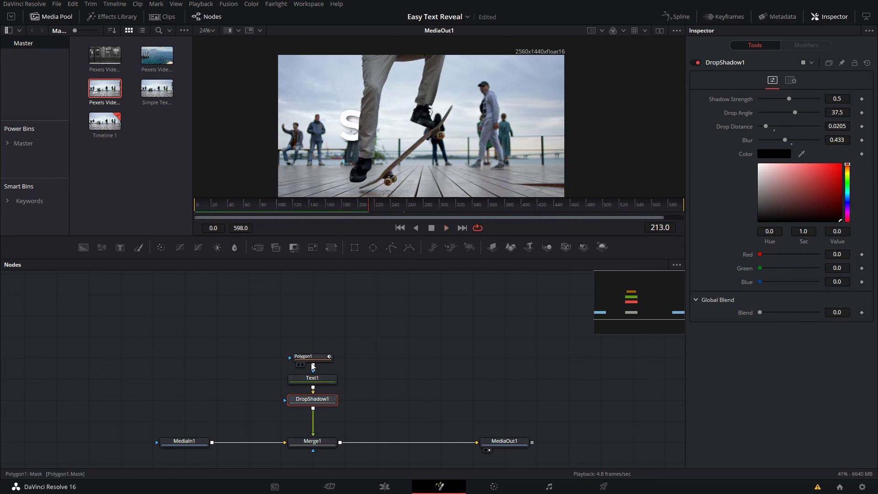
Select Polygon1 and check its Settings tab motion blur options before returning to Controls.
{"action": "left_click", "coordinate": [320, 359]}
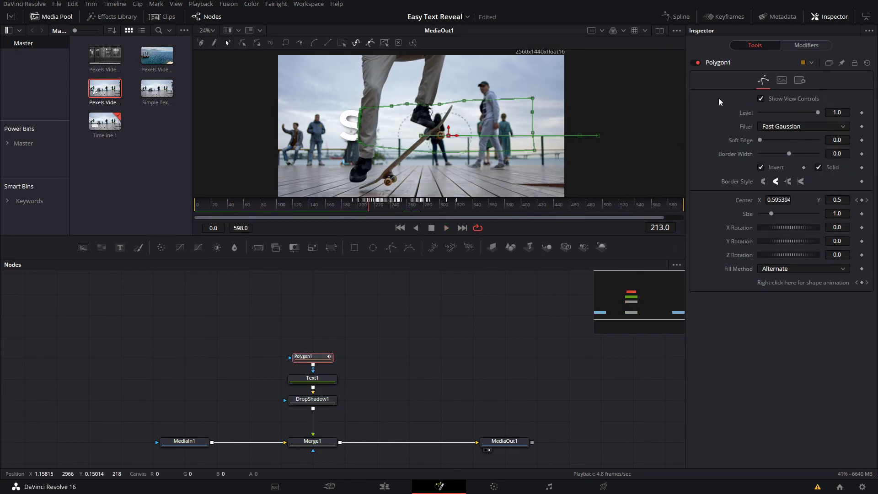
{"action": "left_click", "coordinate": [800, 81]}
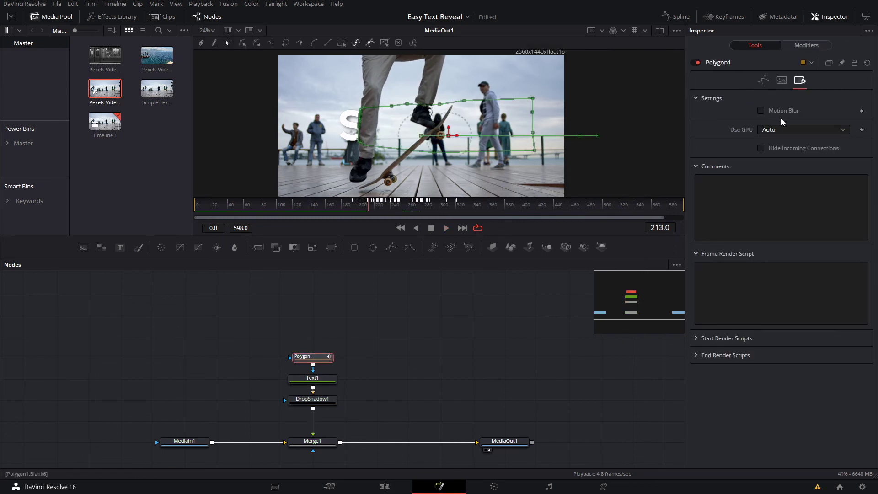
{"action": "left_click", "coordinate": [764, 81]}
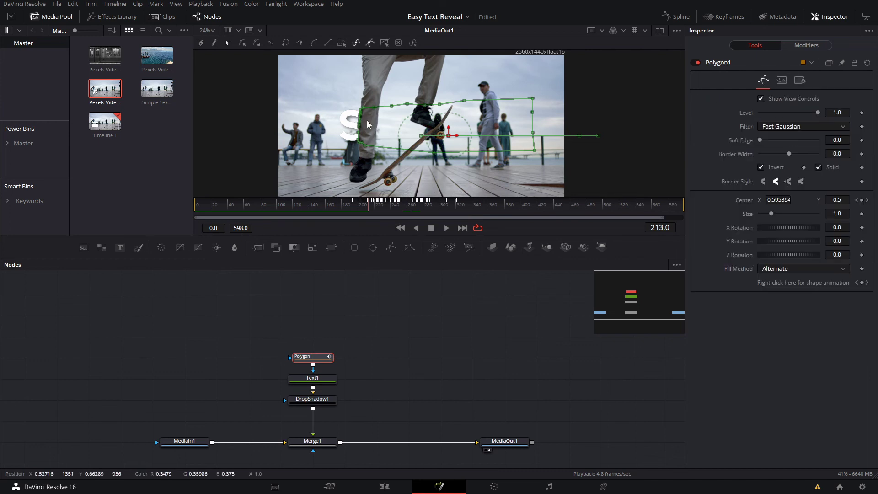
{"action": "scroll", "coordinate": [367, 120], "scroll_direction": "up", "scroll_amount": 2}
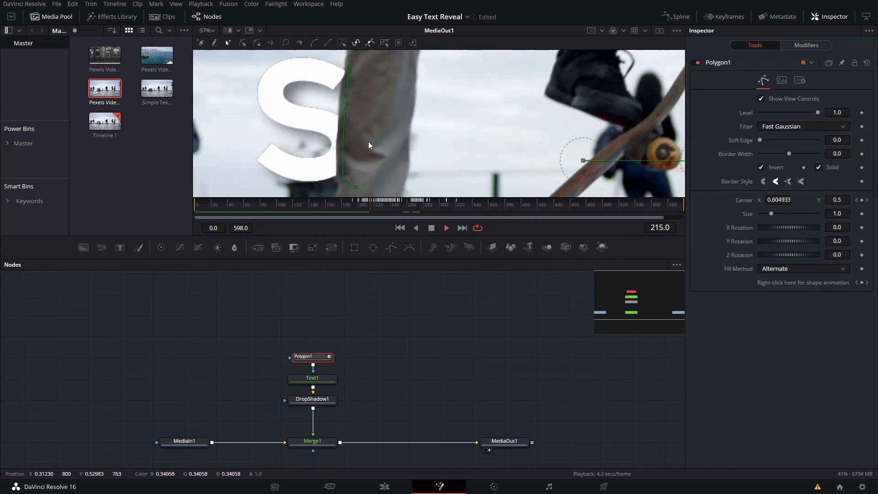
{"action": "scroll", "coordinate": [369, 141], "scroll_direction": "down", "scroll_amount": 2}
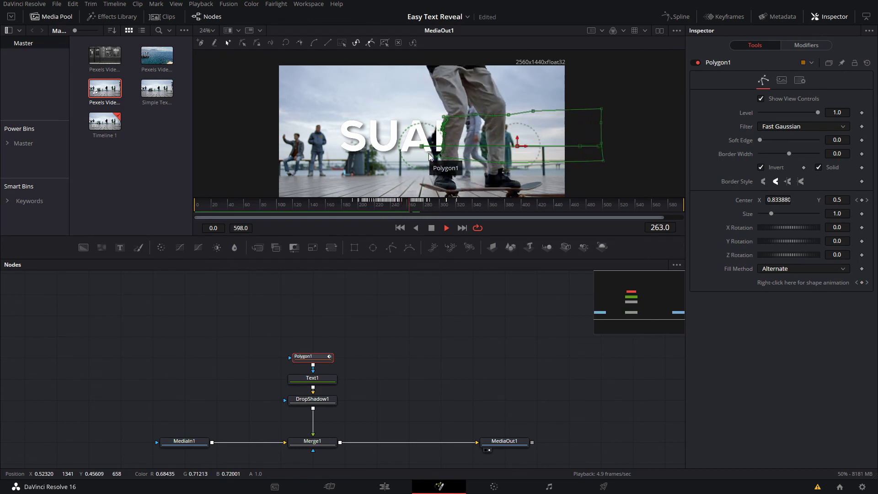
Stop playback, deselect the mask to hide its outline, and replay the title reveal.
{"action": "key", "text": "space"}
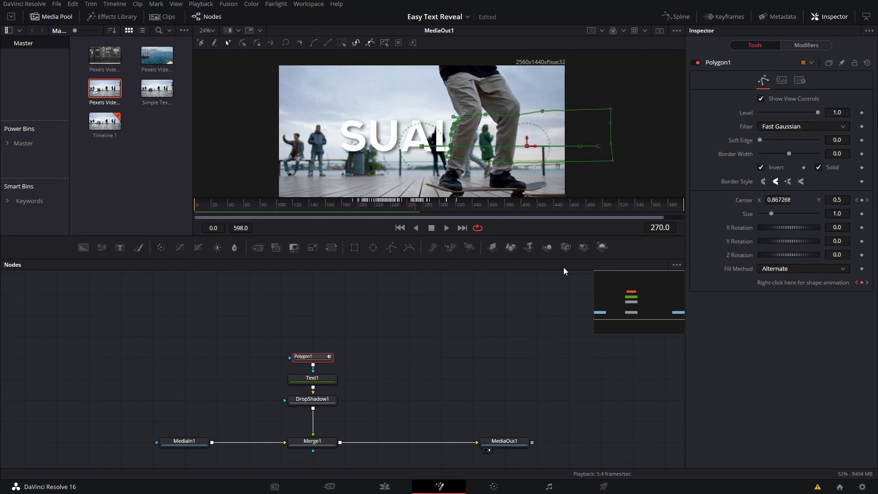
{"action": "left_click", "coordinate": [488, 331]}
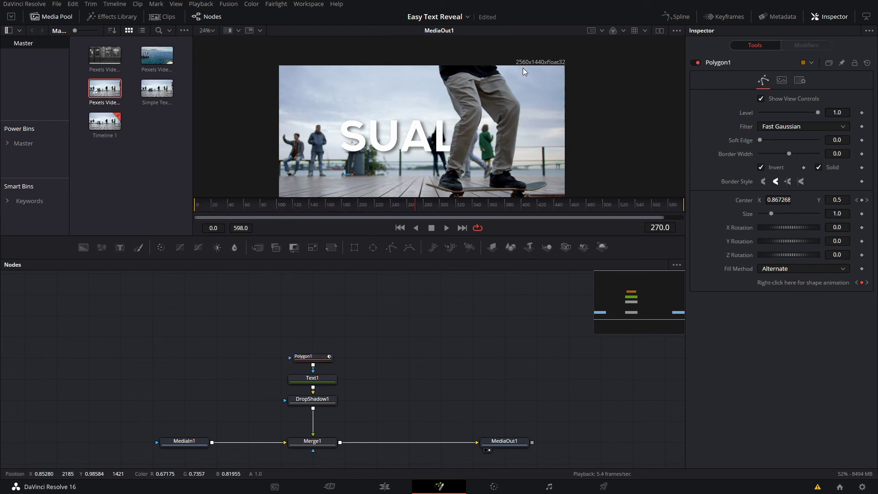
{"action": "key", "text": "space"}
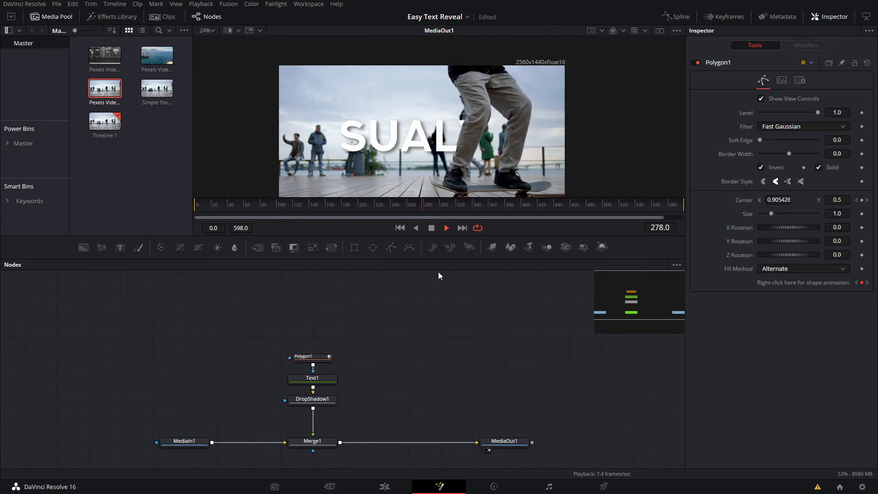
{"action": "left_click", "coordinate": [384, 487]}
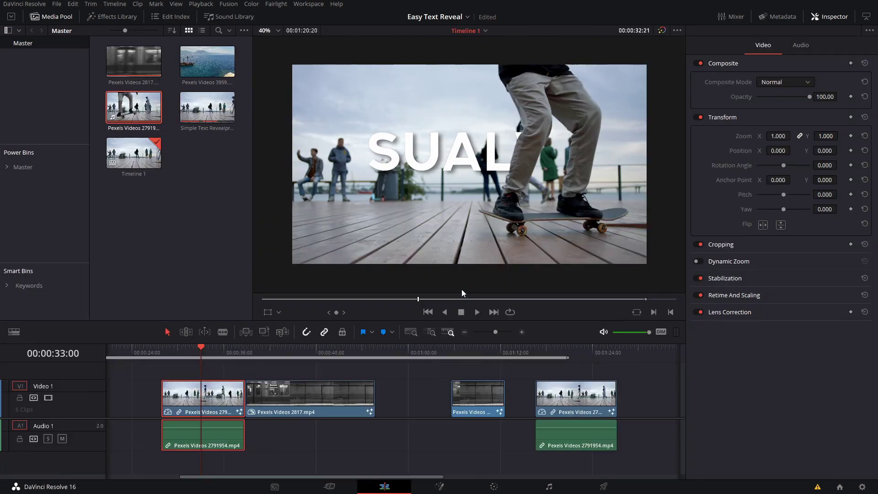